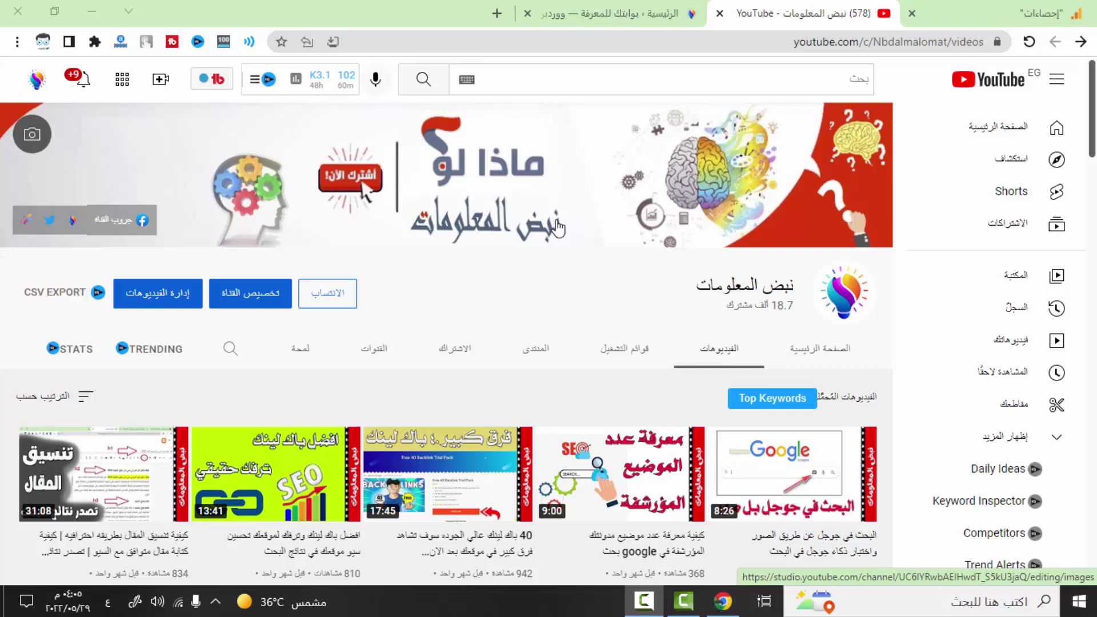
# Switch to the WordPress dashboard and open the permalink settings page (روابط دائمة) down to its custom structure options.
pyautogui.click(646, 19)
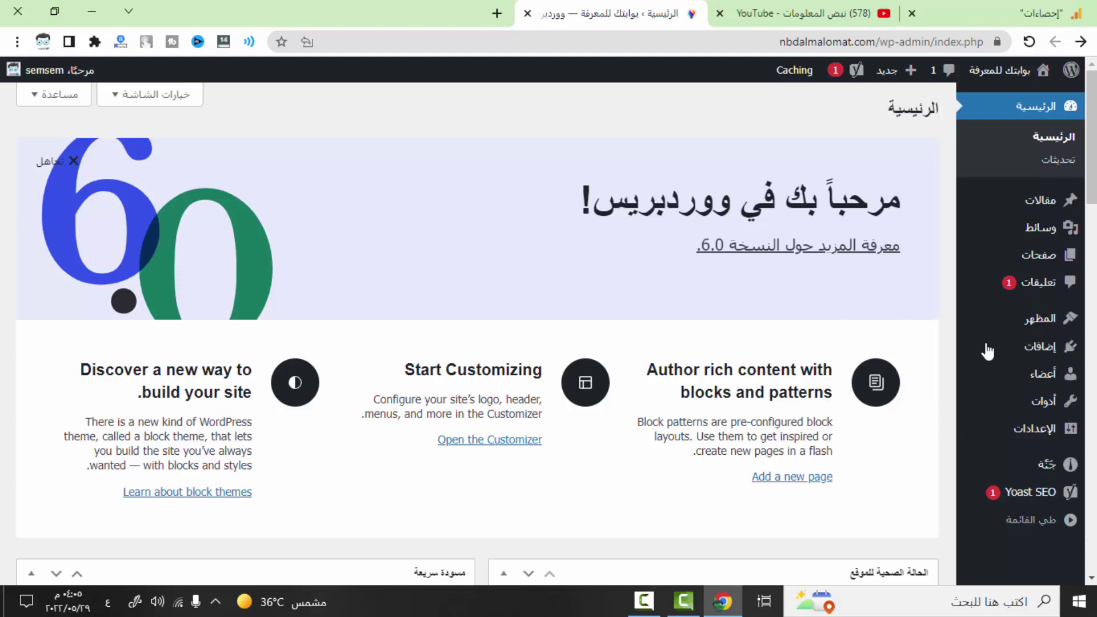
pyautogui.moveTo(1070, 433)
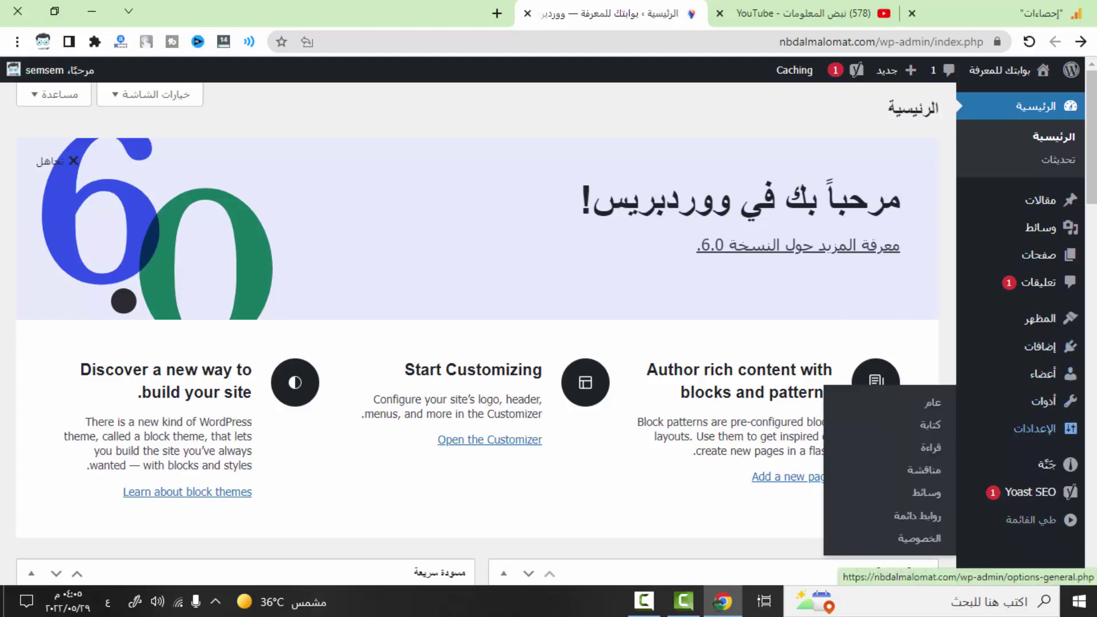
pyautogui.click(935, 521)
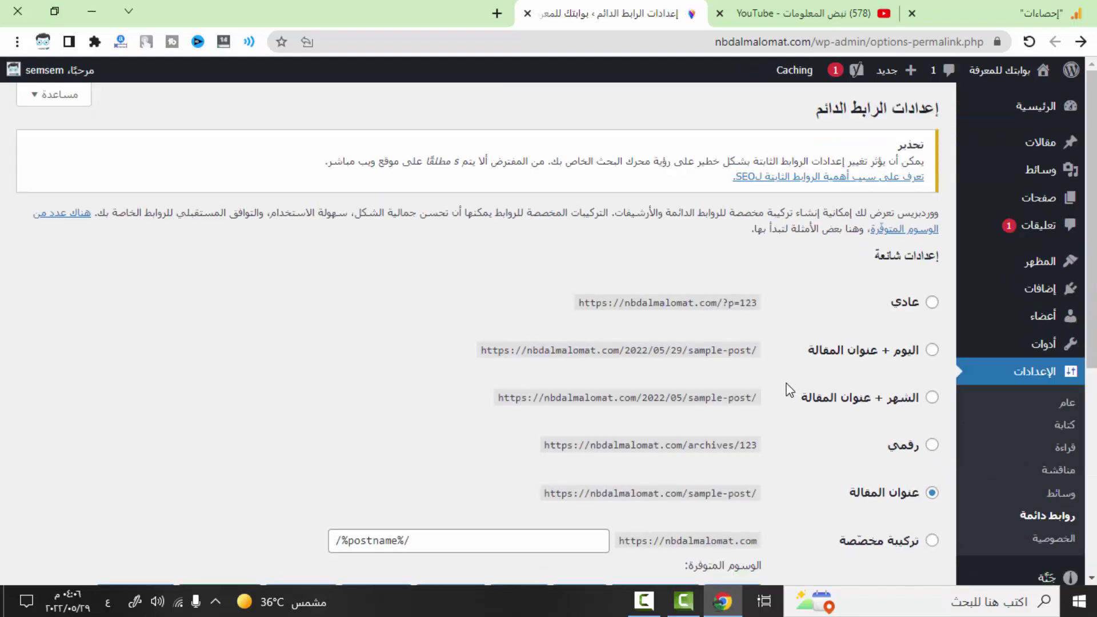
pyautogui.scroll(-2, 790, 391)
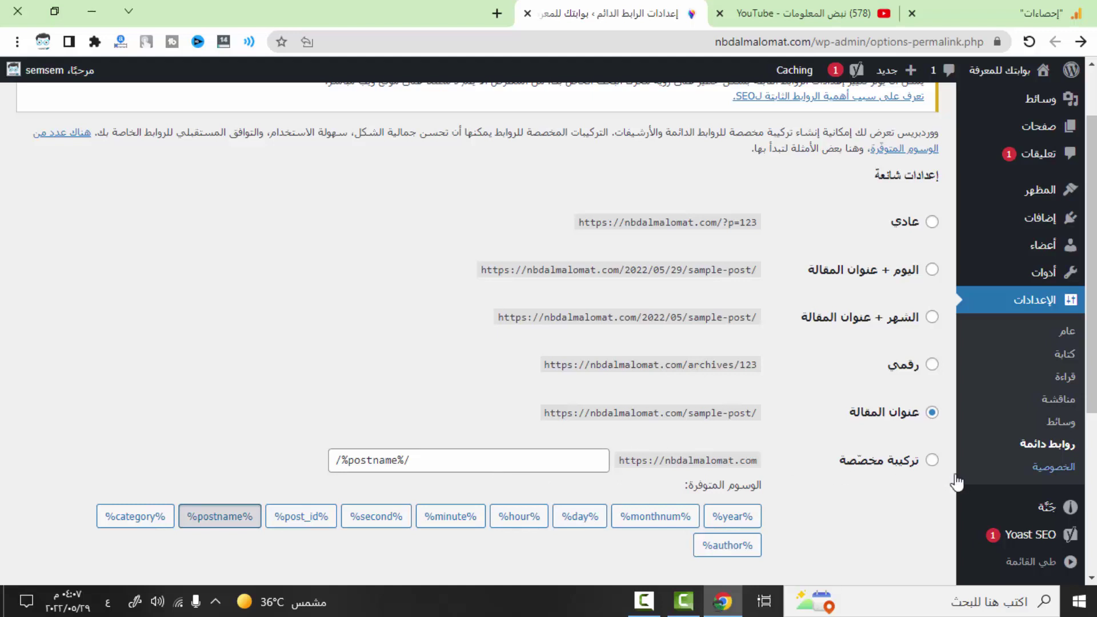
# Try the custom permalink structure (تركيبة مخصّصة) with /%postname%/, and reselect the post name structure (عنوان المقالة).
pyautogui.click(931, 462)
pyautogui.click(509, 464)
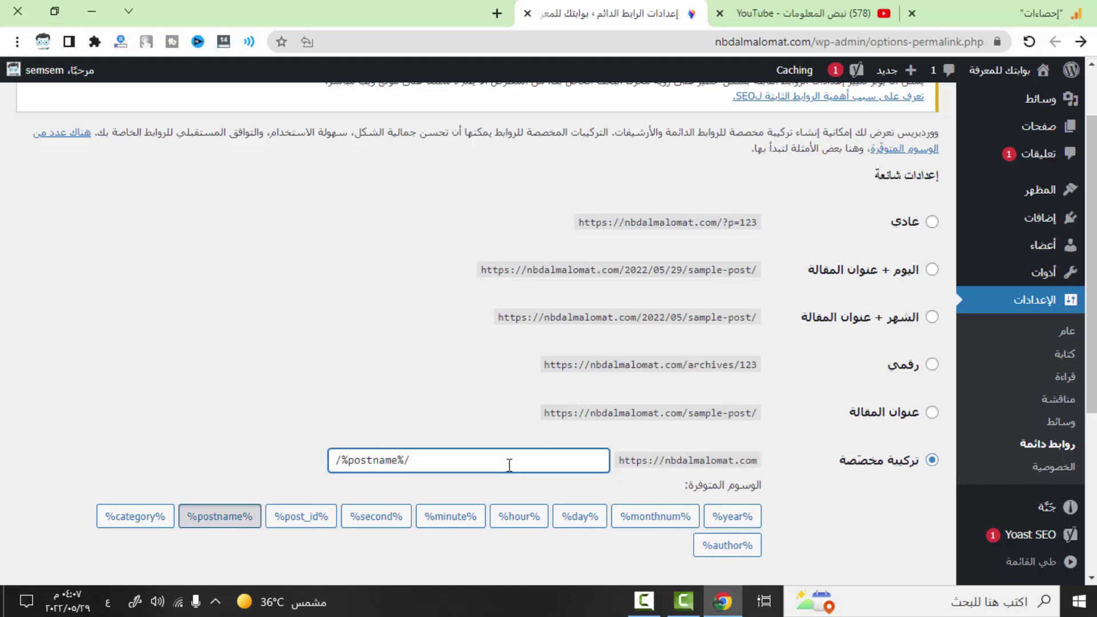
pyautogui.moveTo(492, 461); pyautogui.dragTo(384, 461)
pyautogui.click(313, 470)
pyautogui.click(431, 461)
pyautogui.click(933, 414)
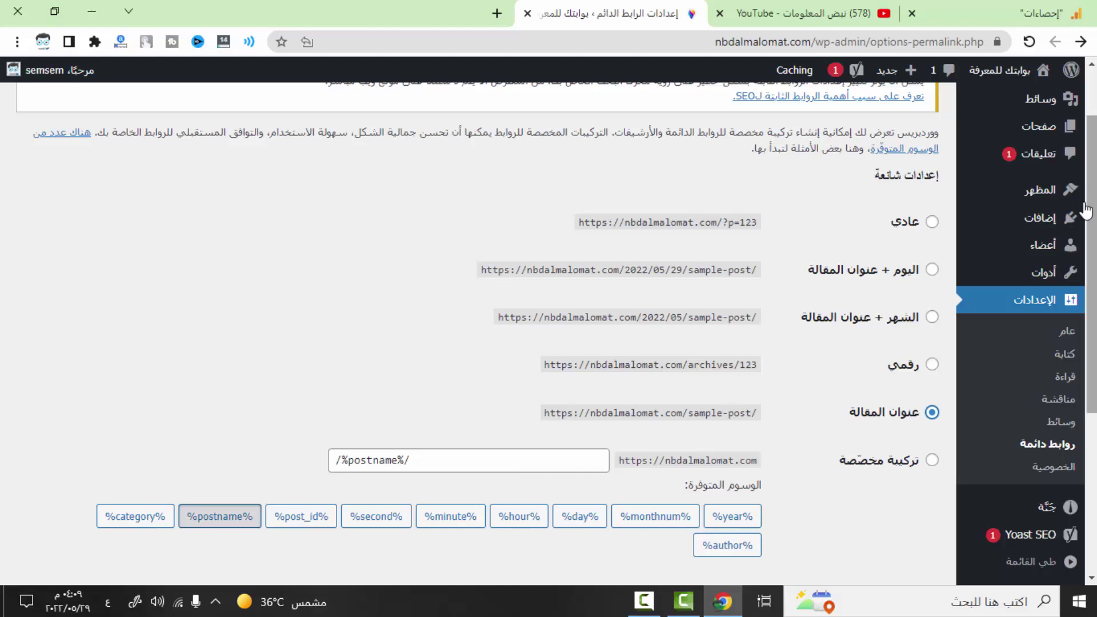
# Open the live site nbdalmalomat.com in a new browser tab and switch to it.
pyautogui.scroll(2, 949, 171)
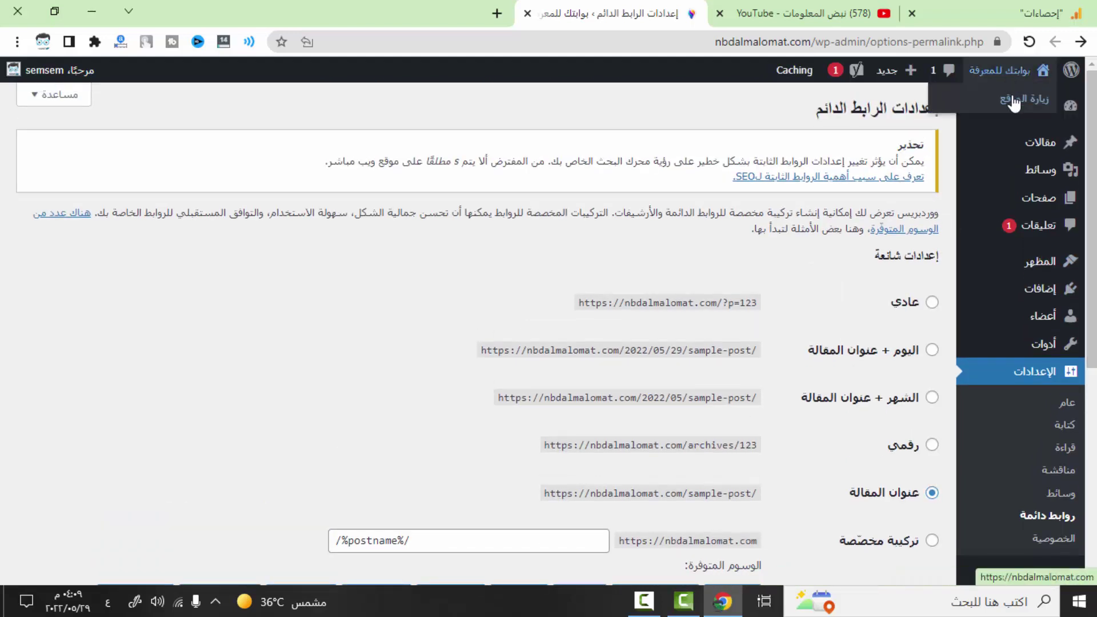
pyautogui.rightClick(1013, 96)
pyautogui.press('Escape')
pyautogui.middleClick(981, 108)
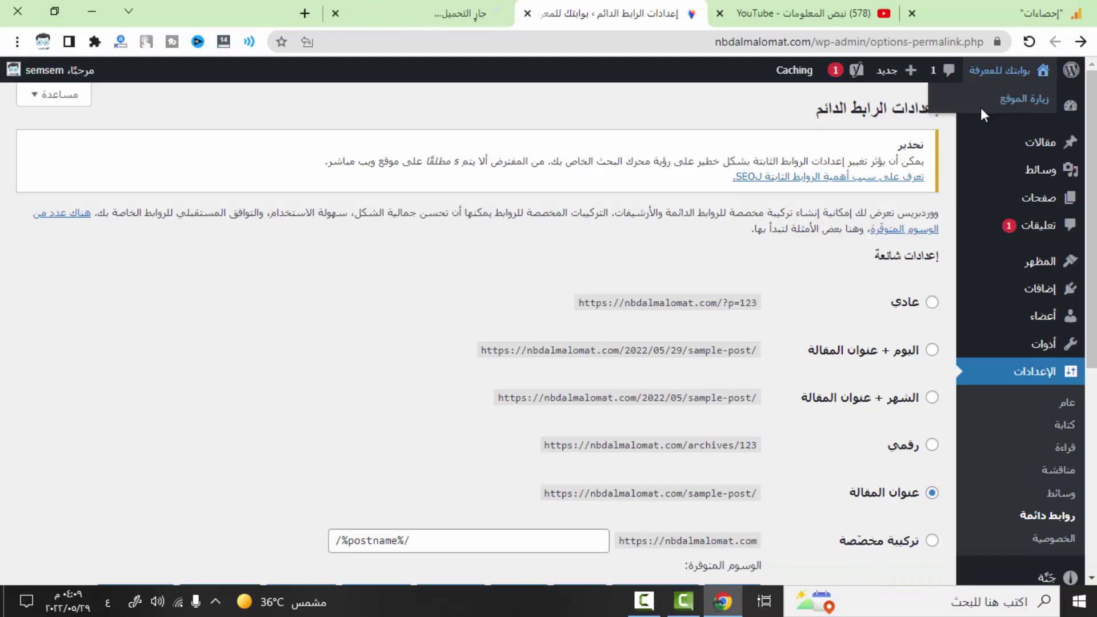
pyautogui.click(410, 21)
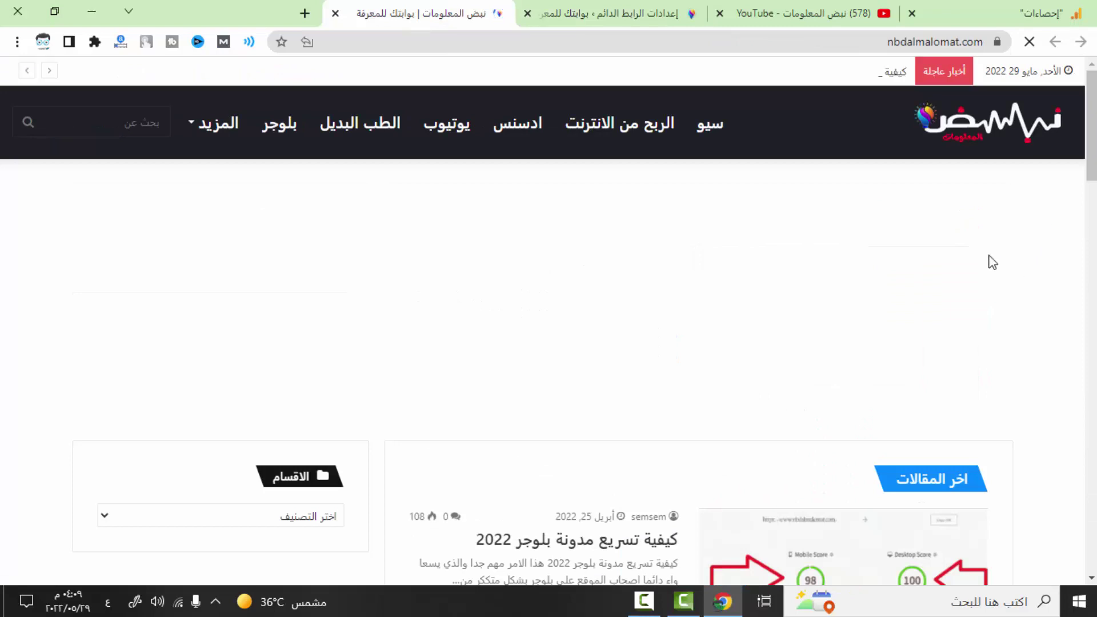
# Look over the site's home page from the category menu to the footer, collapsing the anchored ad banner.
pyautogui.scroll(-4, 800, 194)
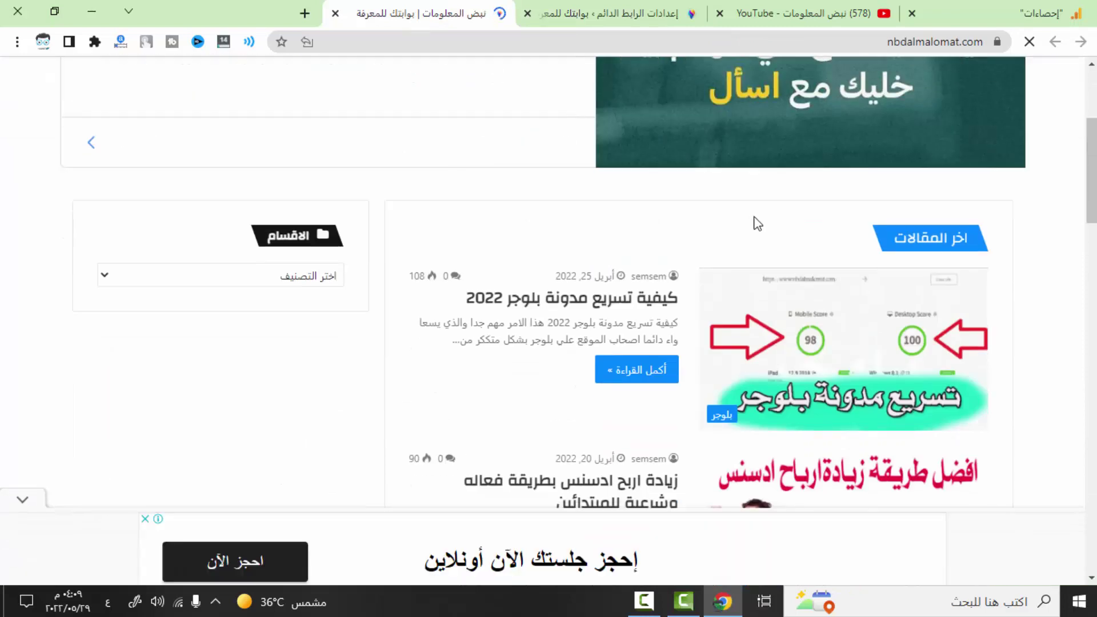
pyautogui.scroll(4, 747, 222)
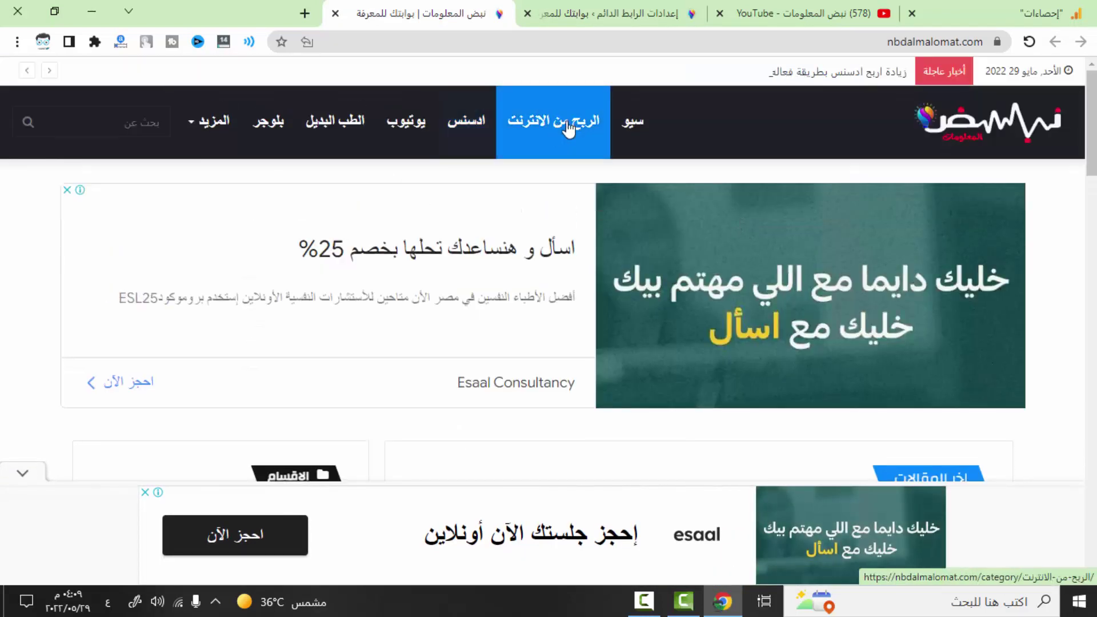
pyautogui.scroll(-5, 546, 160)
pyautogui.scroll(-15, 546, 160)
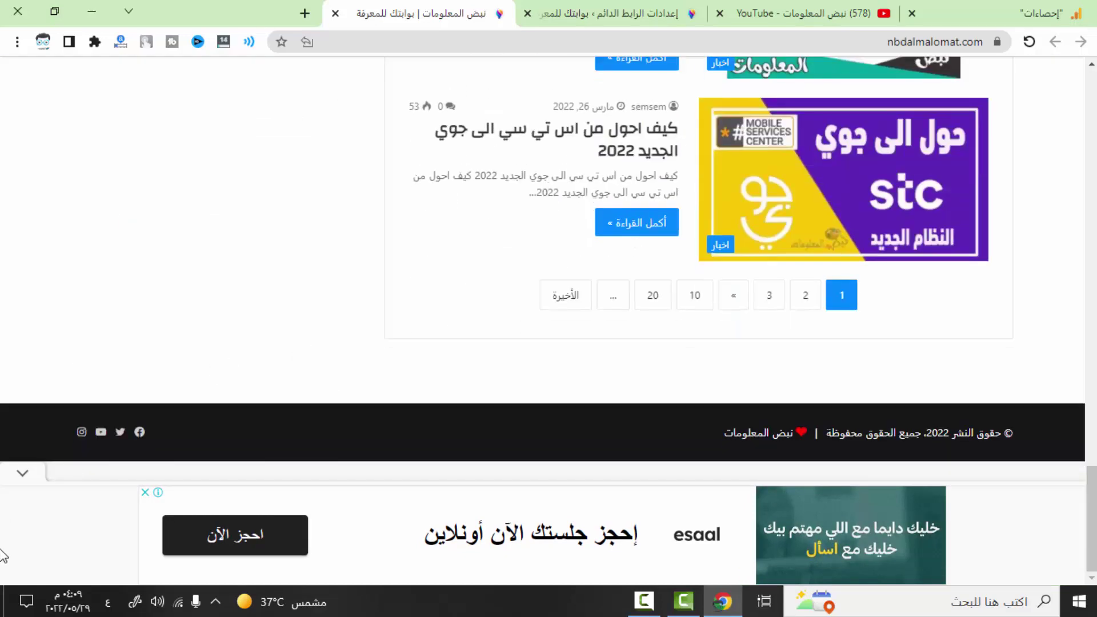
pyautogui.click(23, 475)
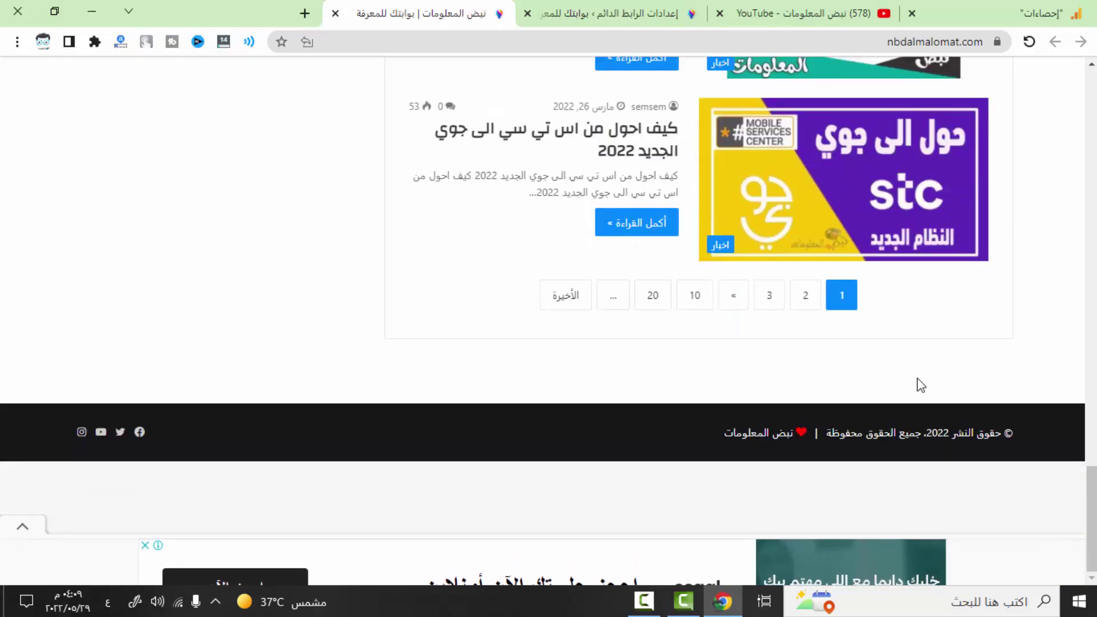
pyautogui.scroll(15, 919, 384)
pyautogui.scroll(10, 857, 261)
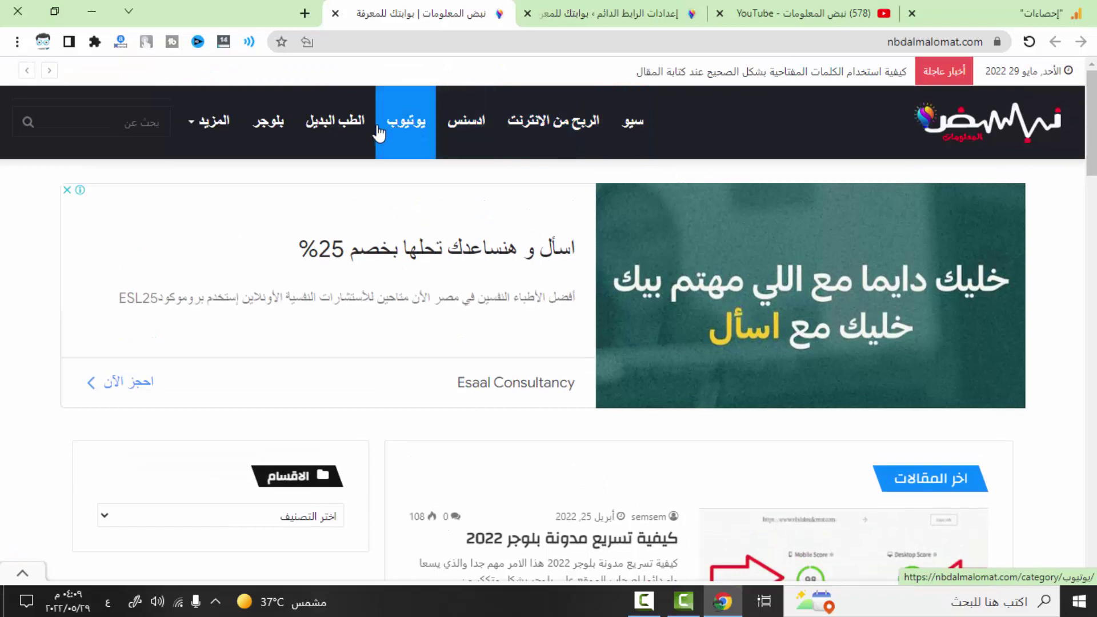
pyautogui.moveTo(212, 129)
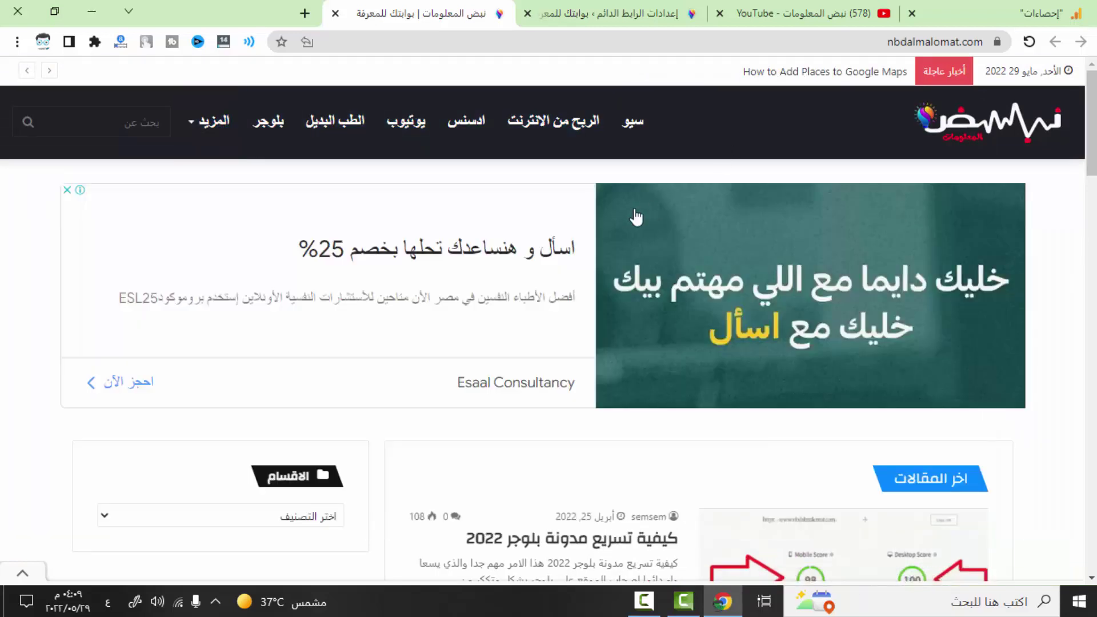
# Examine the latest articles list (اخر المقالات) on the home page, including its page numbers and article links.
pyautogui.scroll(-4, 651, 229)
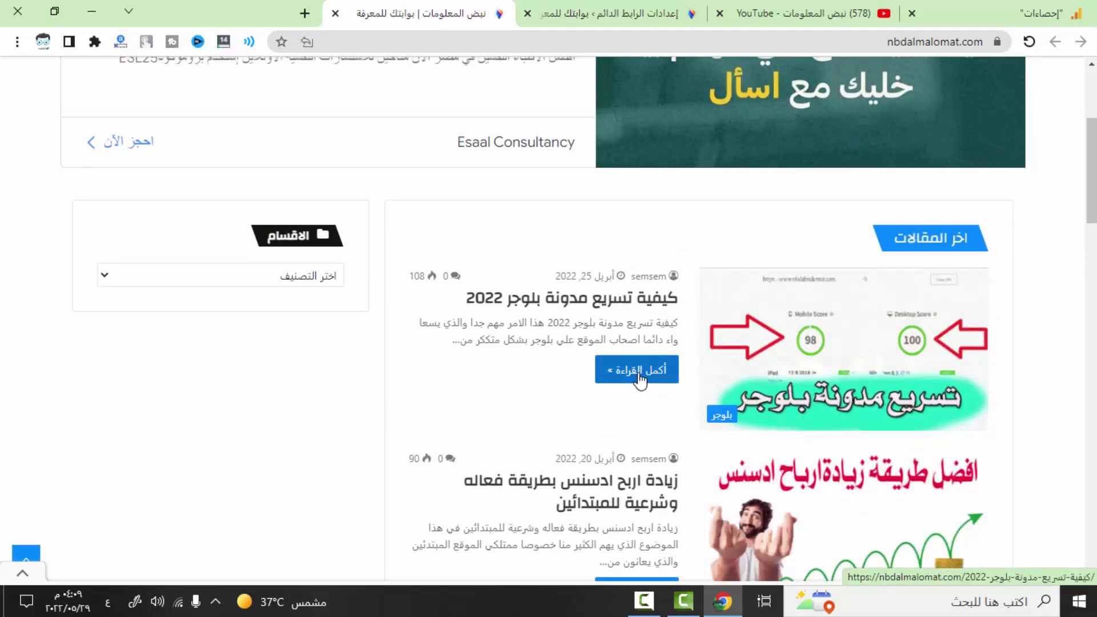
pyautogui.scroll(4, 640, 379)
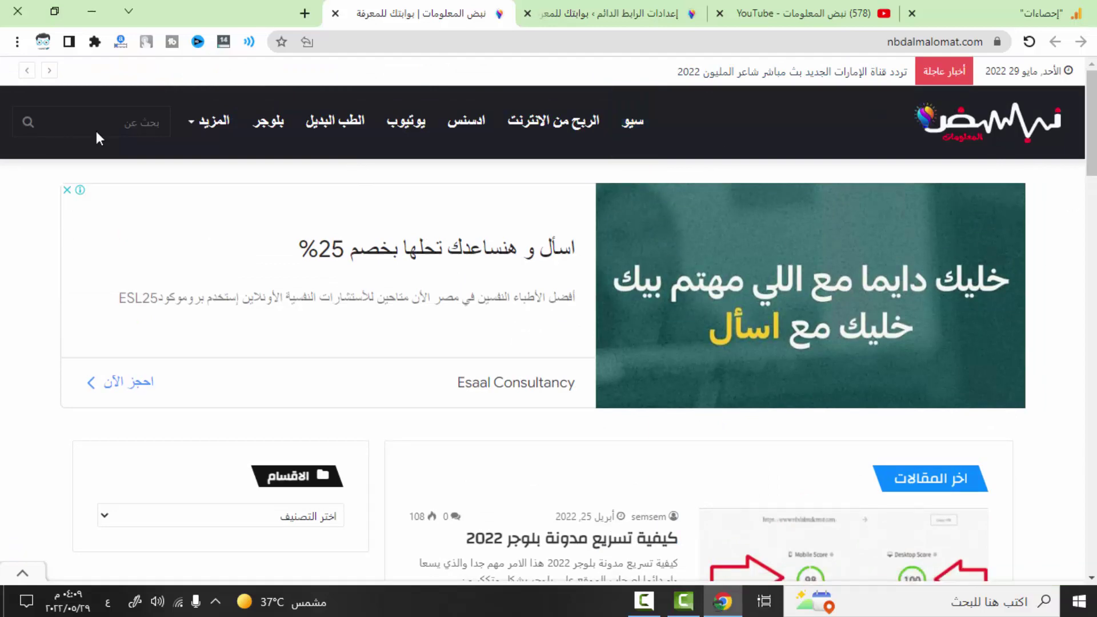
pyautogui.scroll(-7, 492, 325)
pyautogui.scroll(-20, 517, 351)
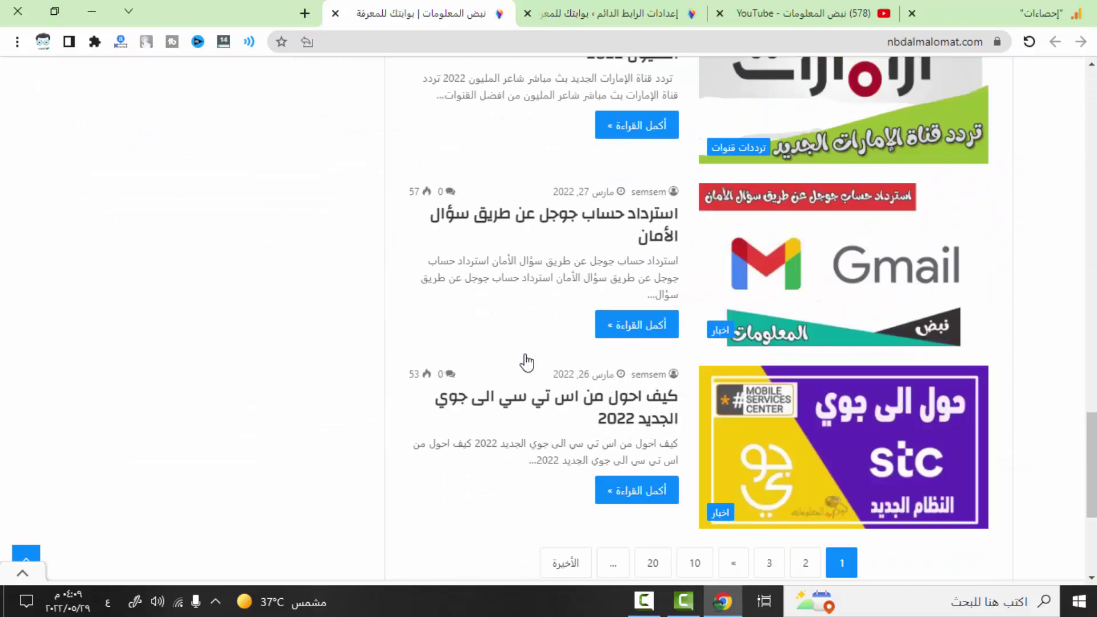
pyautogui.scroll(-4, 527, 353)
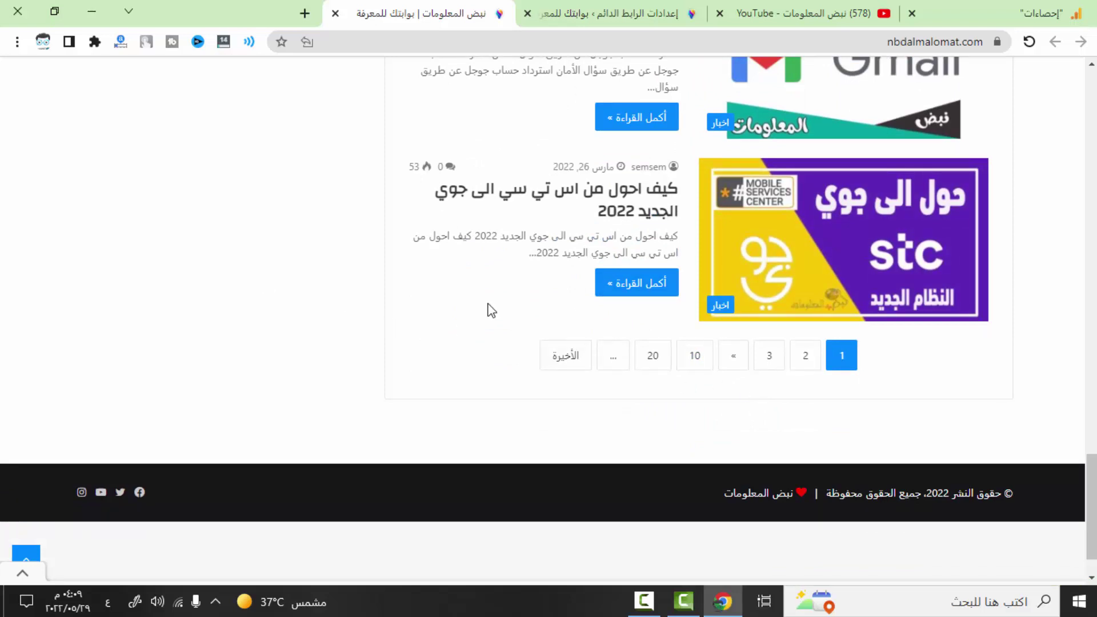
pyautogui.scroll(1, 522, 313)
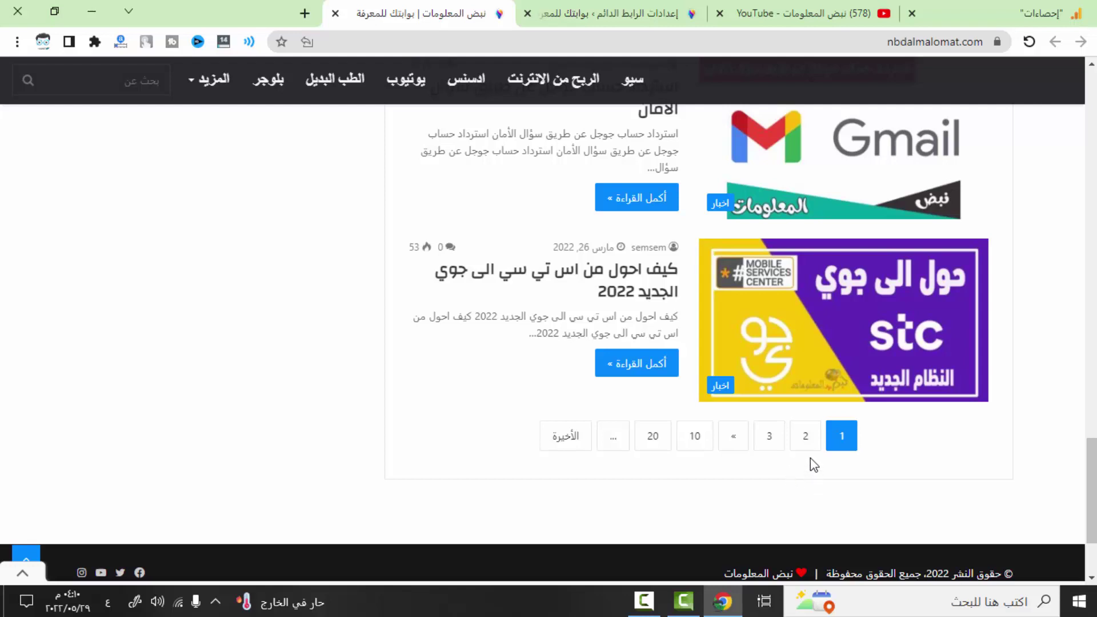
pyautogui.scroll(12, 906, 441)
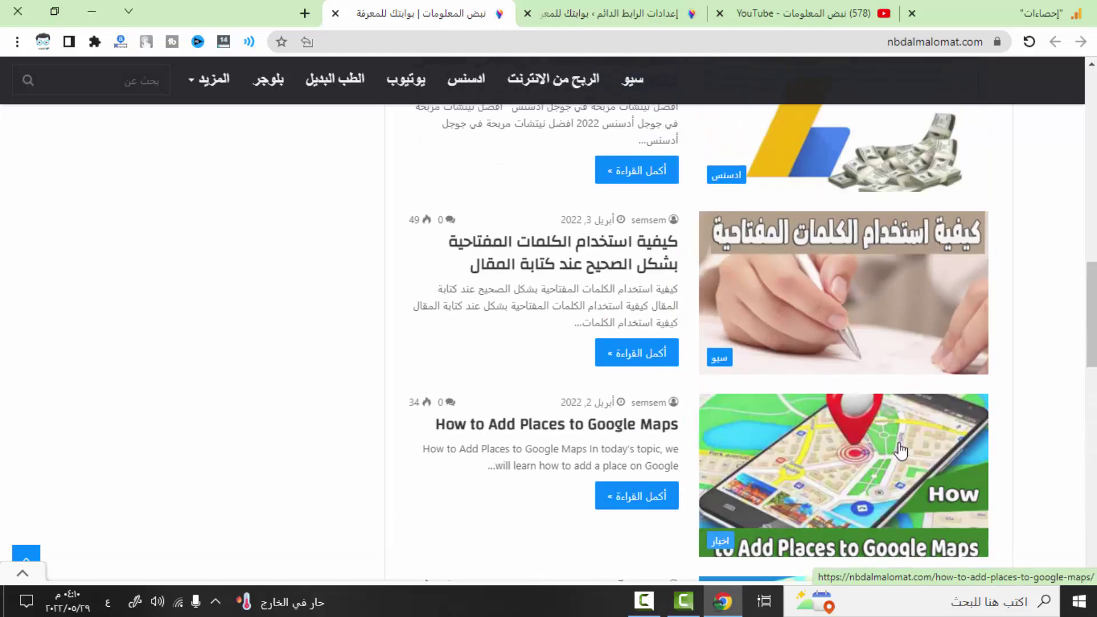
pyautogui.scroll(6, 902, 450)
pyautogui.scroll(3, 729, 451)
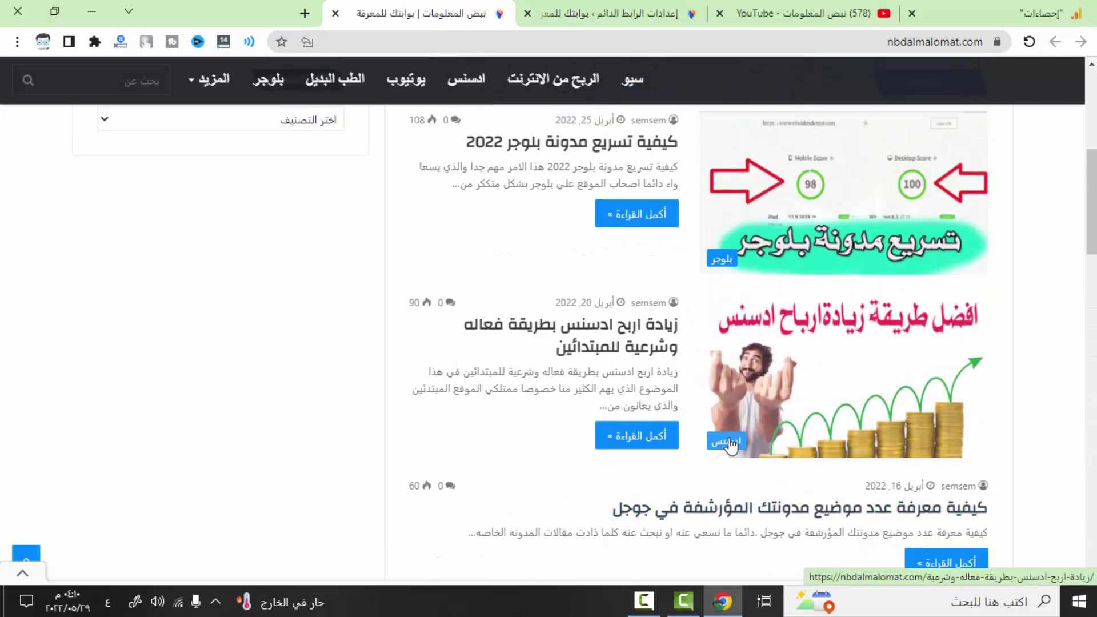
pyautogui.scroll(5, 729, 446)
pyautogui.scroll(-4, 715, 401)
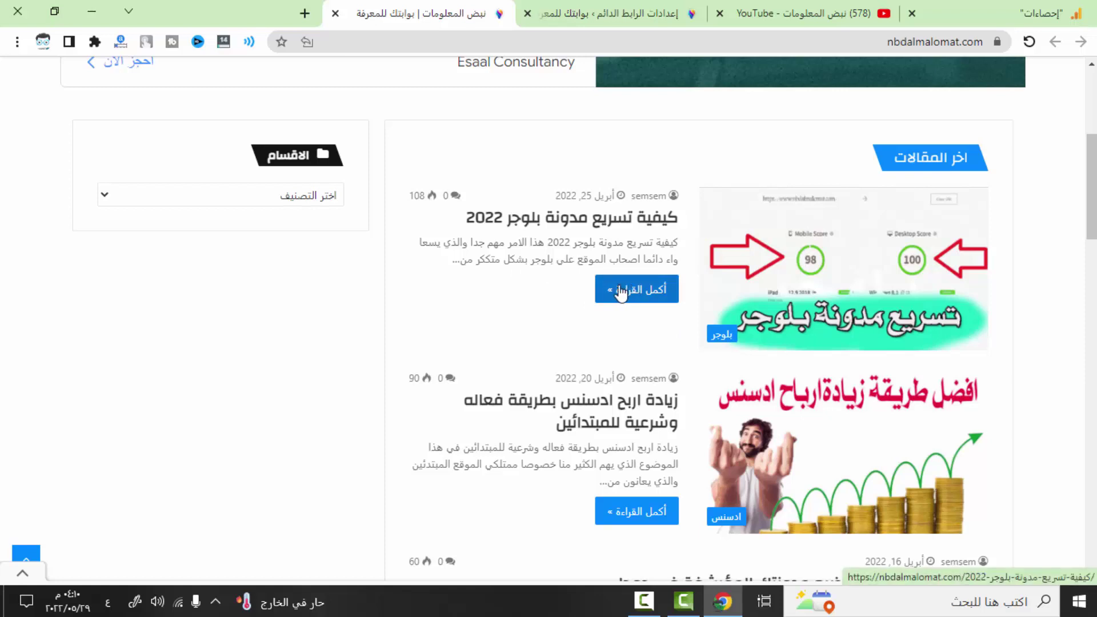
# Open the article كيفية تسريع مدونة بلوجر 2022 and look through its whole content.
pyautogui.click(654, 290)
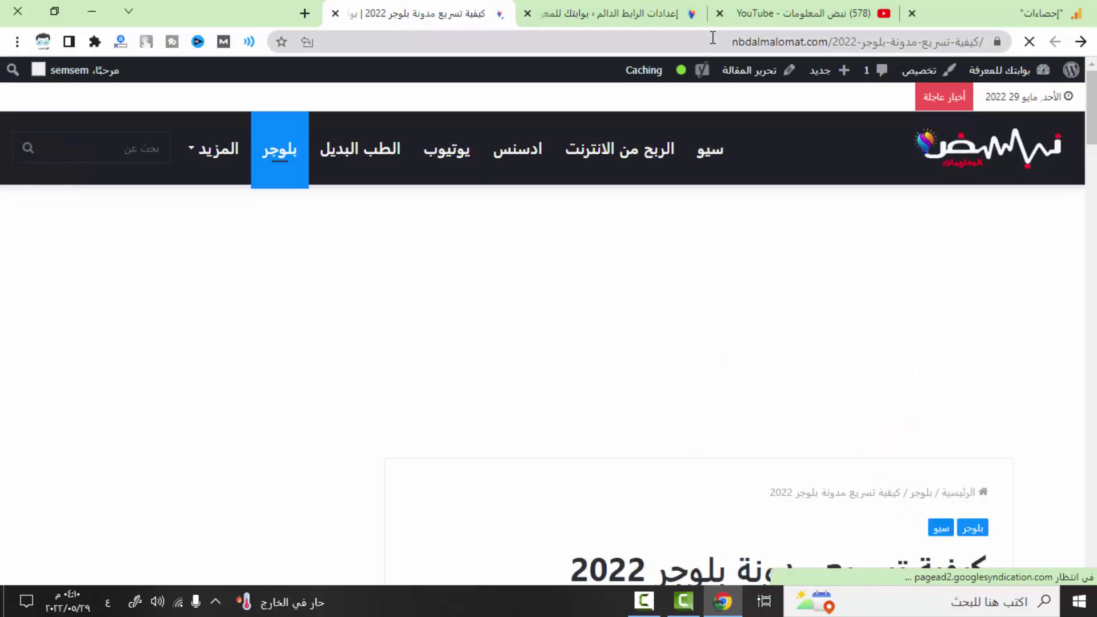
pyautogui.scroll(-10, 820, 256)
pyautogui.scroll(-20, 818, 261)
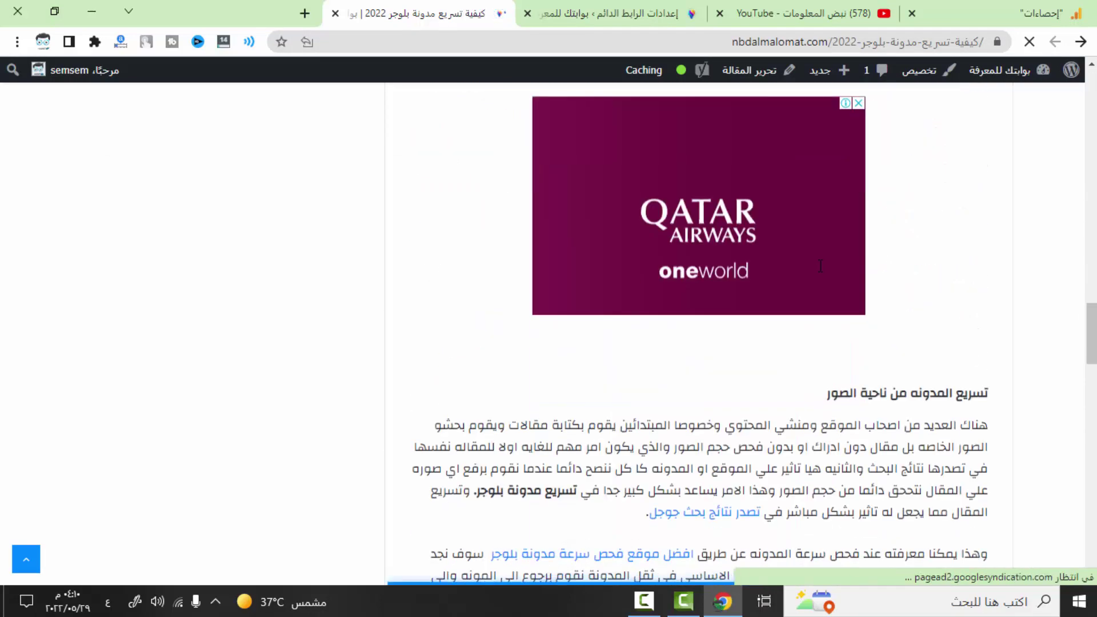
pyautogui.scroll(-7, 820, 266)
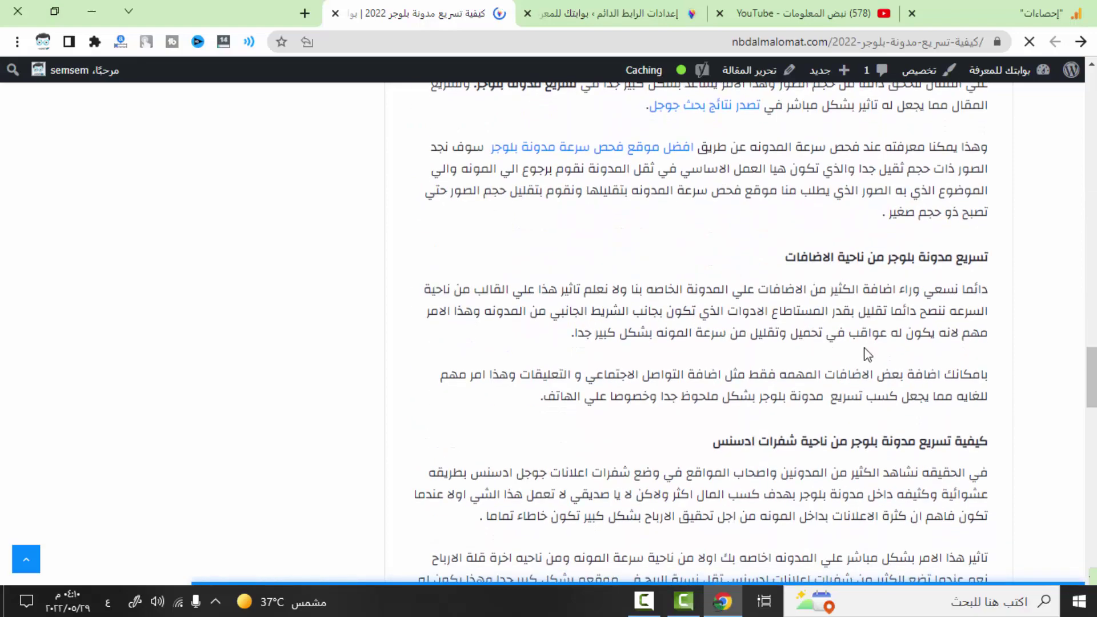
pyautogui.scroll(-15, 867, 355)
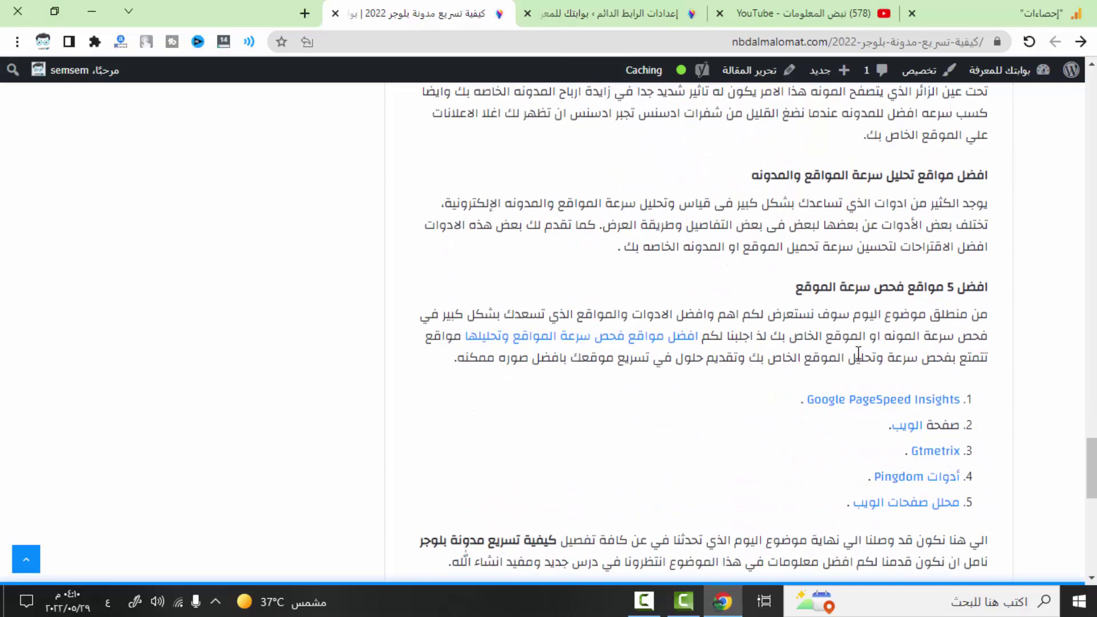
pyautogui.scroll(20, 858, 353)
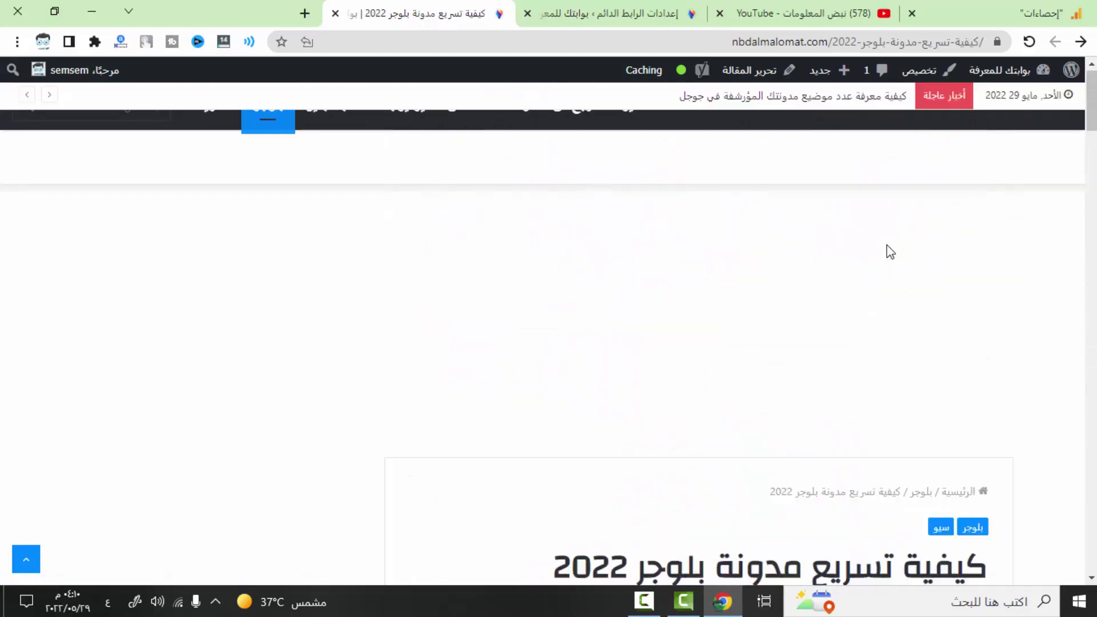
pyautogui.scroll(-5, 889, 263)
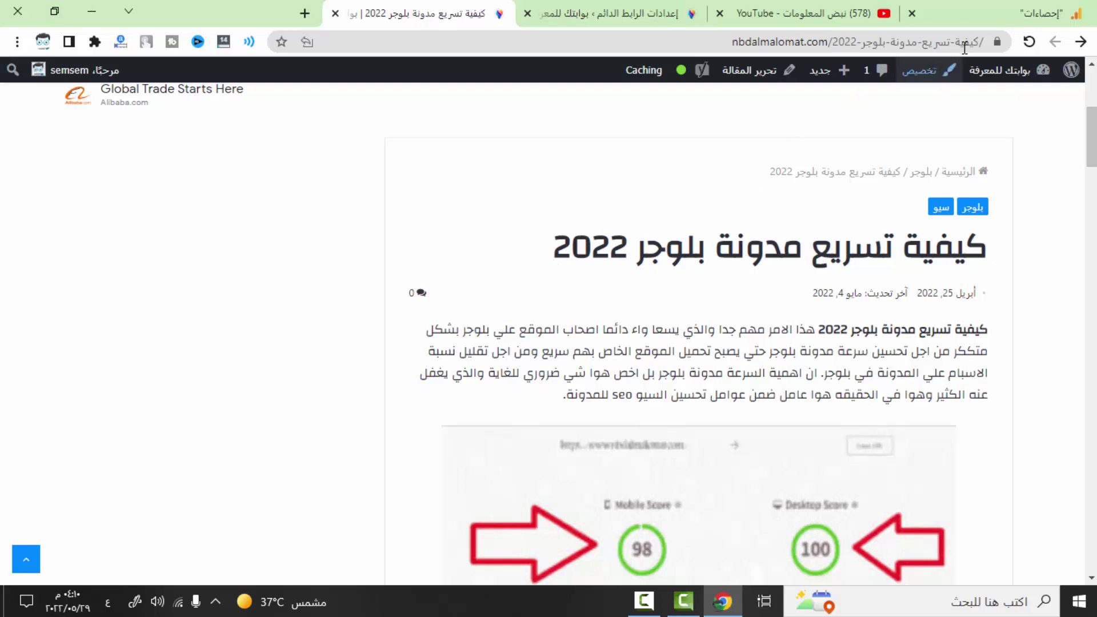
# Show the article's full URL in the address bar and highlight it to inspect the permalink.
pyautogui.click(793, 46)
pyautogui.click(769, 45)
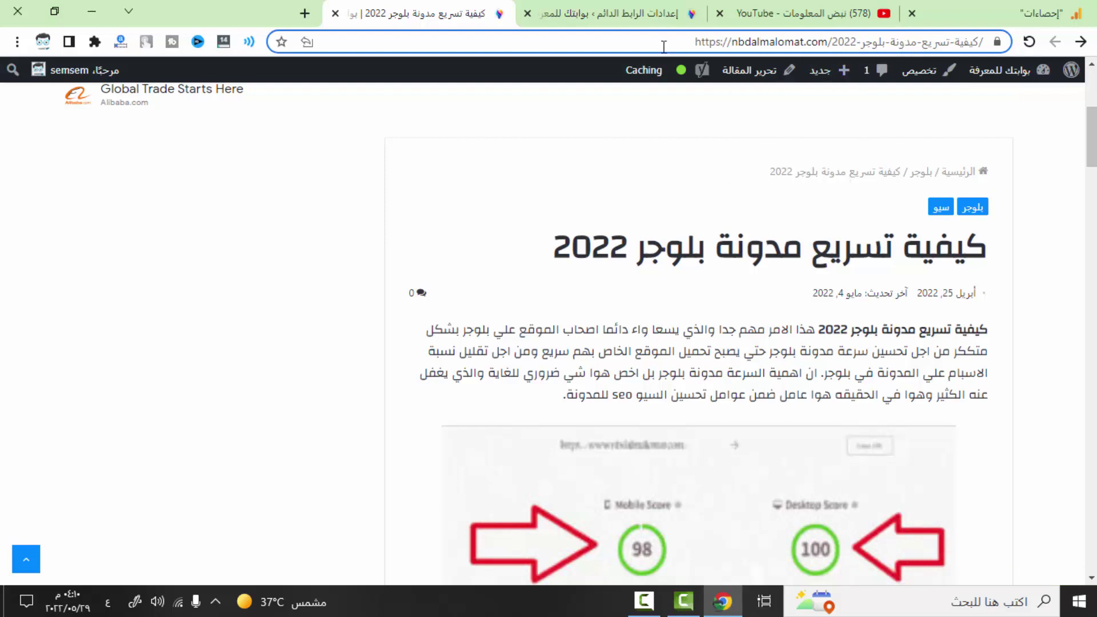
pyautogui.moveTo(675, 43); pyautogui.dragTo(984, 42)
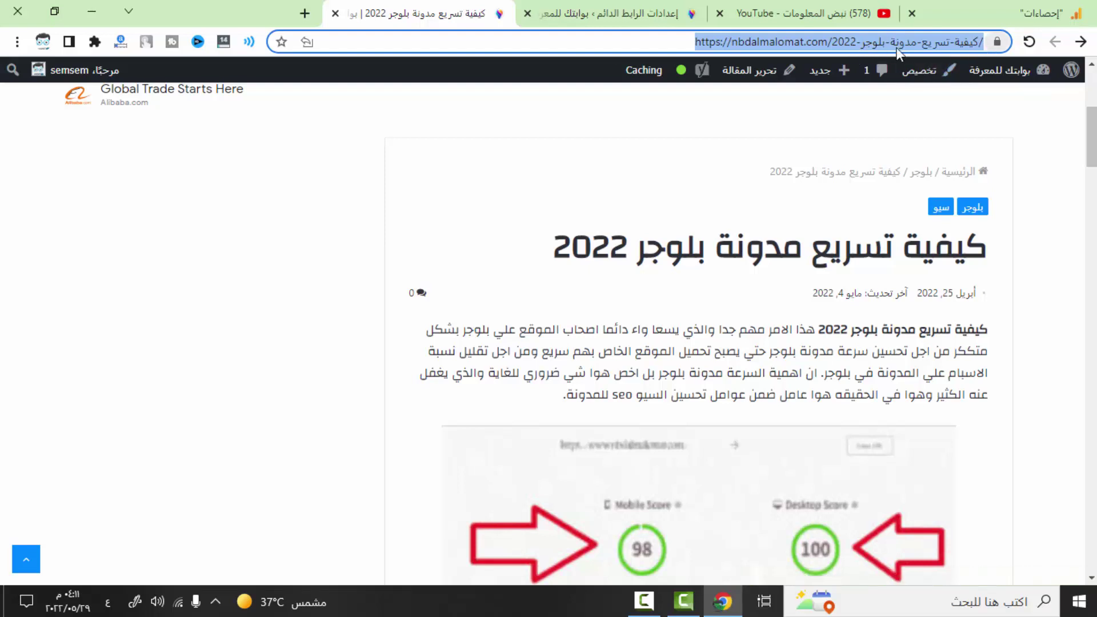
pyautogui.click(678, 41)
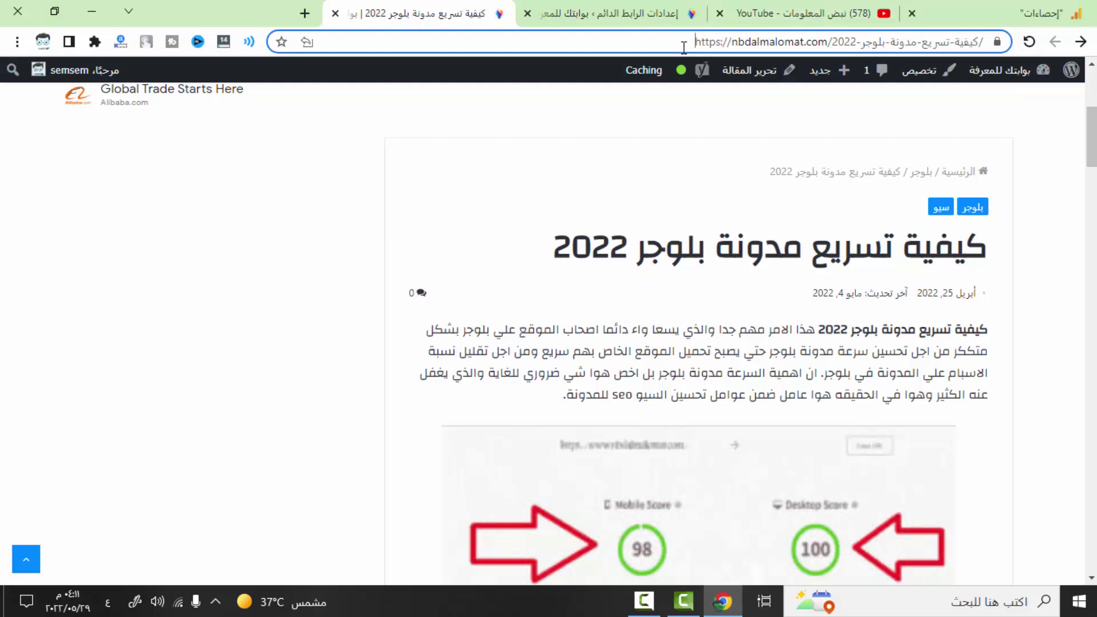
pyautogui.moveTo(684, 45); pyautogui.dragTo(976, 46)
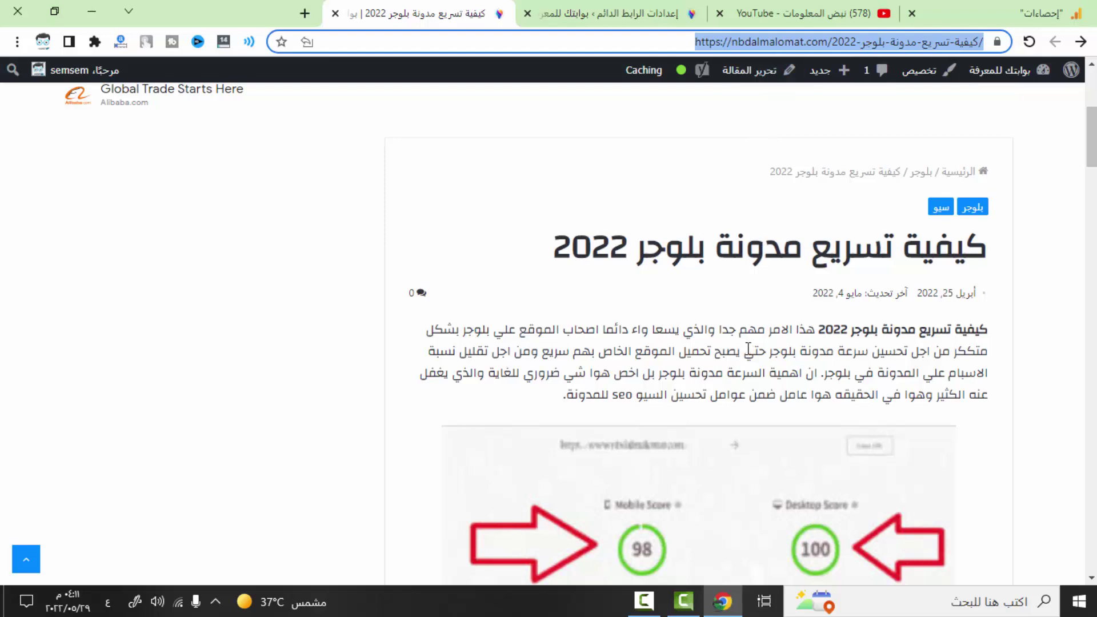
# Look through the article's introduction and first section below the featured image.
pyautogui.scroll(-5, 748, 349)
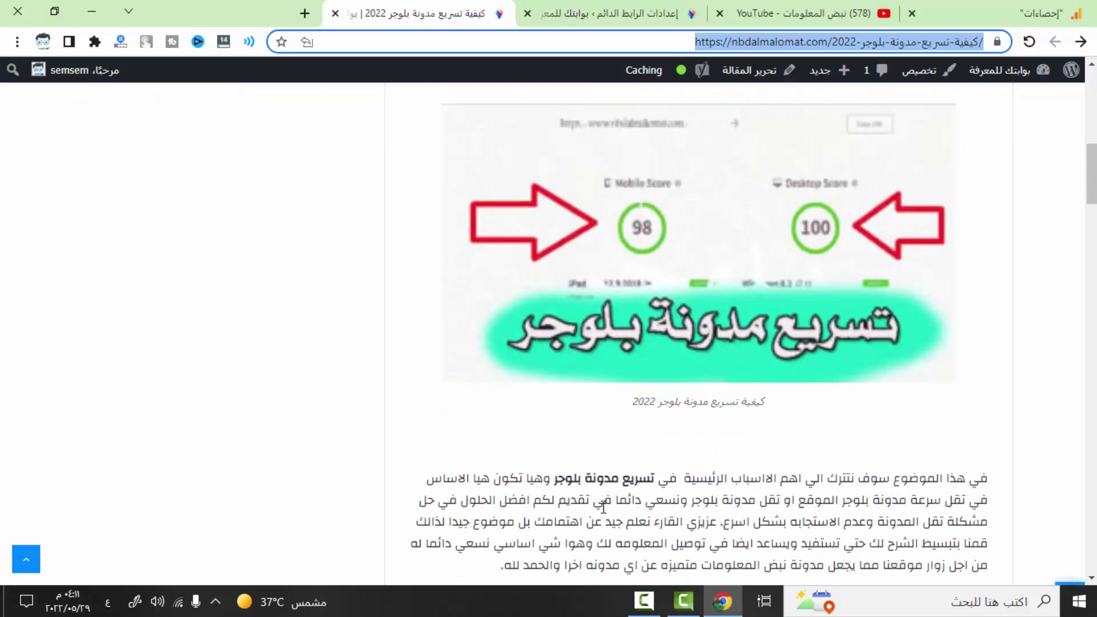
pyautogui.scroll(-3, 620, 508)
pyautogui.scroll(-1, 666, 417)
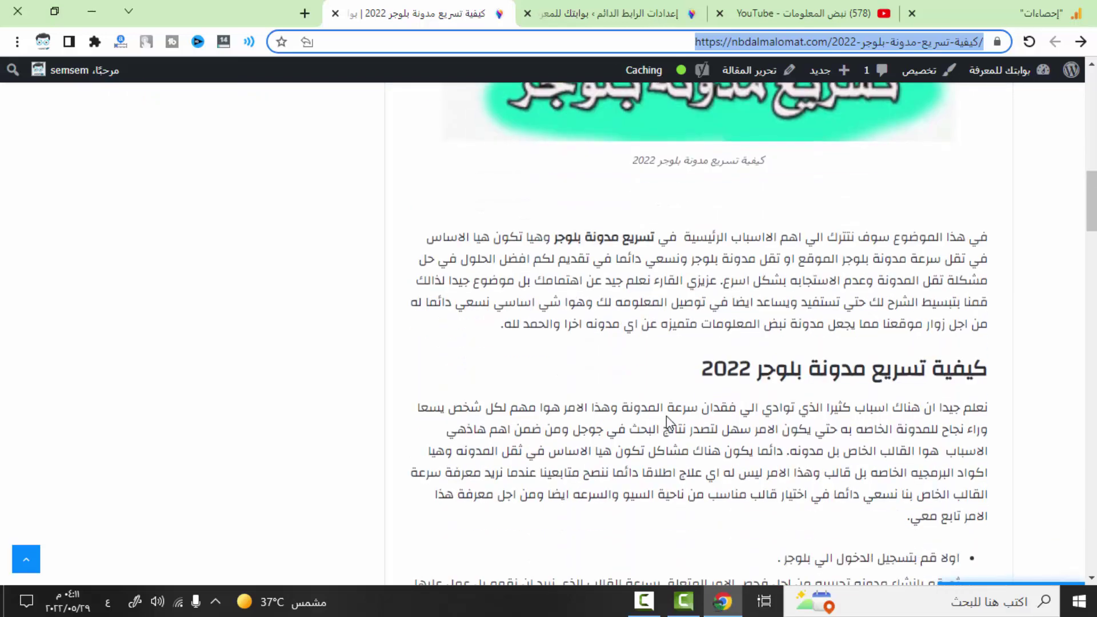
pyautogui.scroll(12, 666, 416)
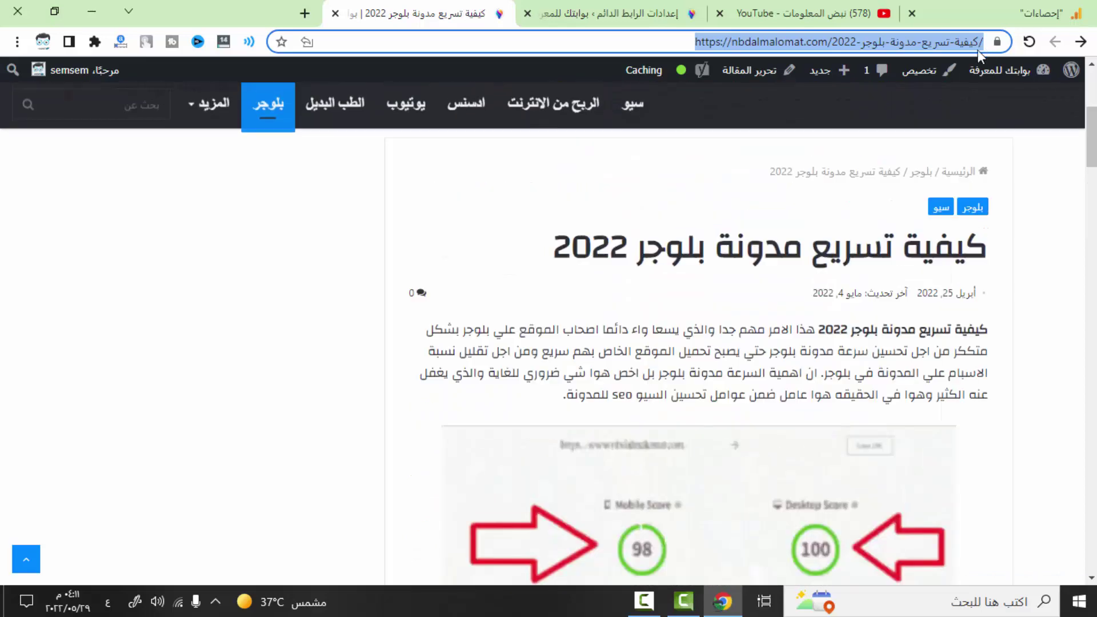
pyautogui.click(667, 40)
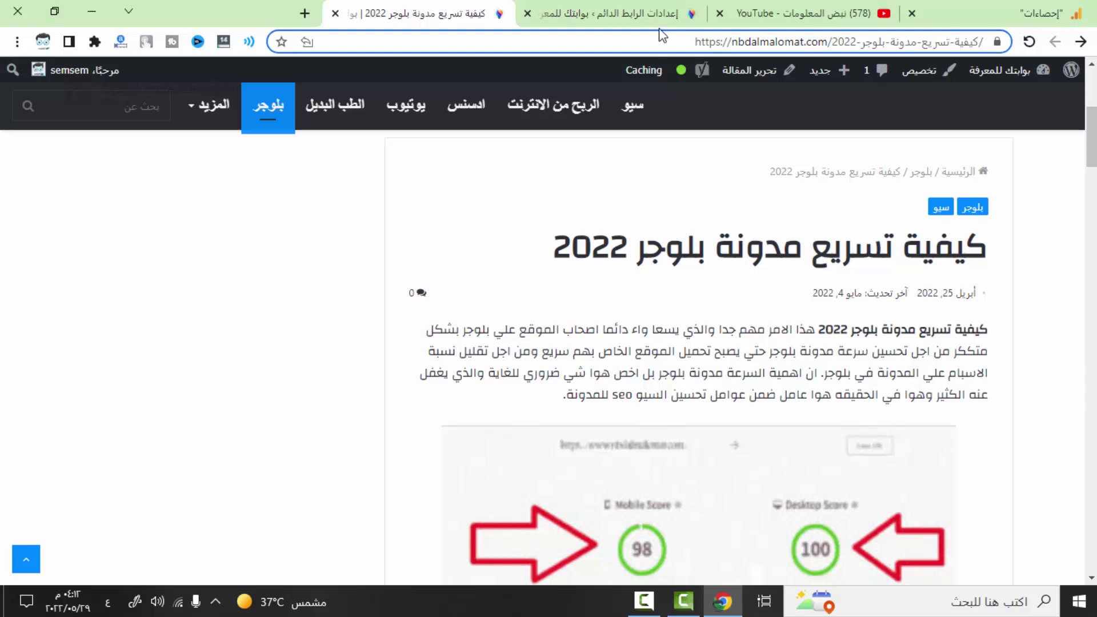
pyautogui.moveTo(681, 42); pyautogui.dragTo(732, 41)
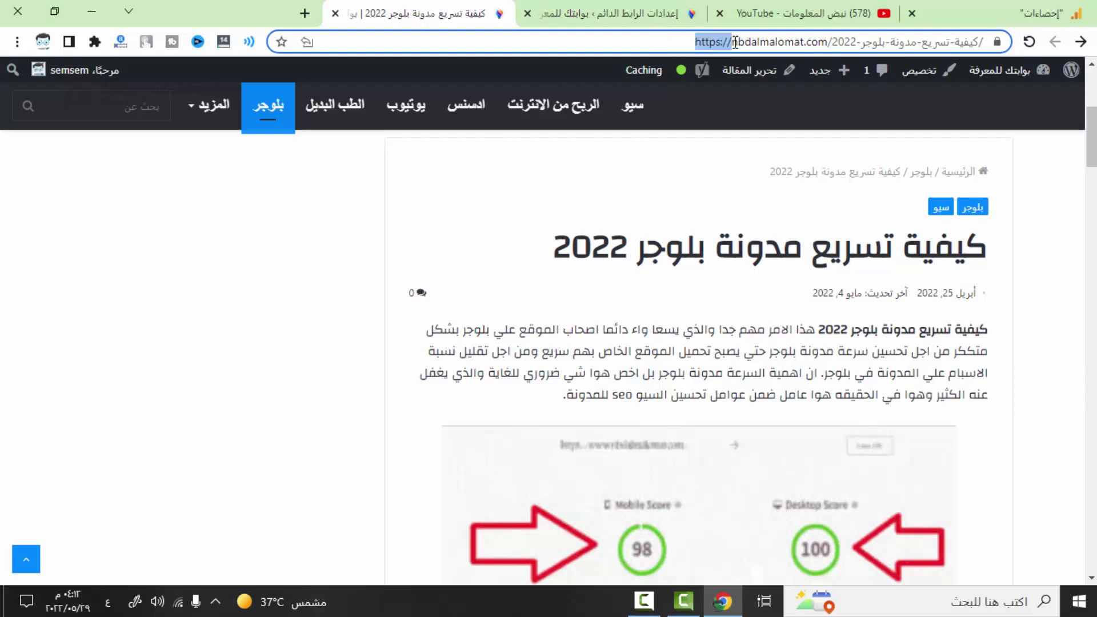
pyautogui.scroll(5, 672, 98)
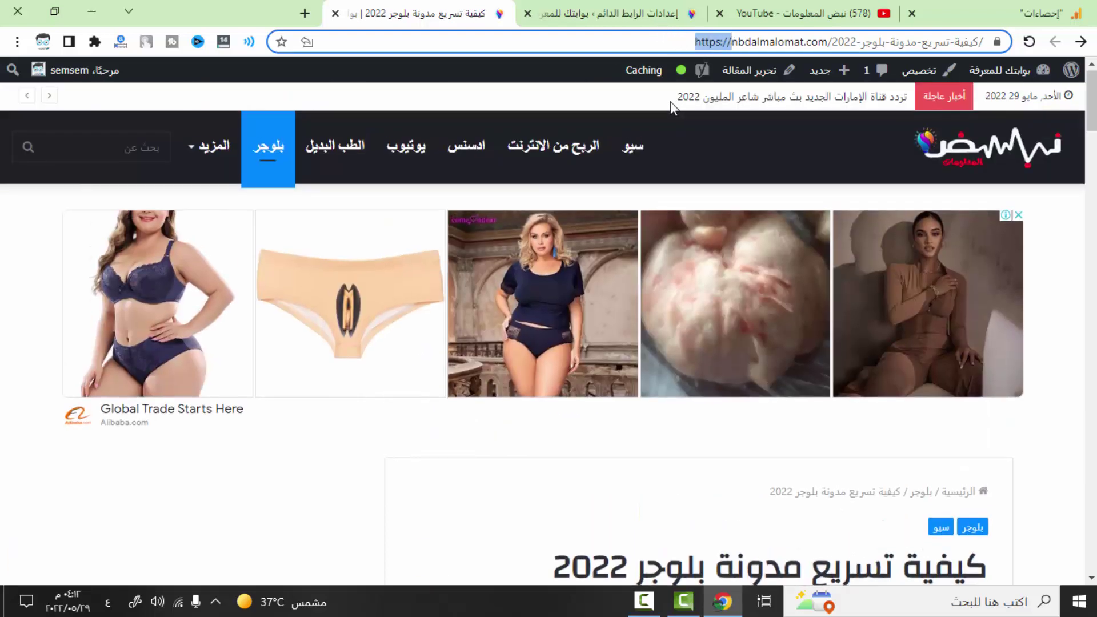
pyautogui.scroll(-5, 670, 101)
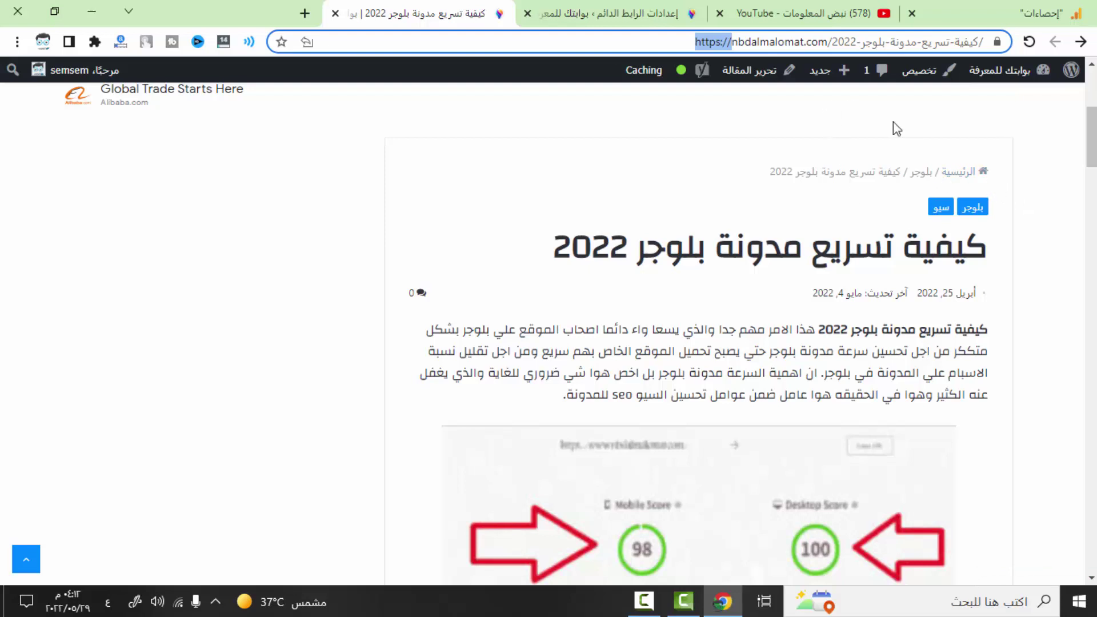
pyautogui.click(707, 44)
pyautogui.moveTo(696, 43); pyautogui.dragTo(756, 43)
pyautogui.click(728, 42)
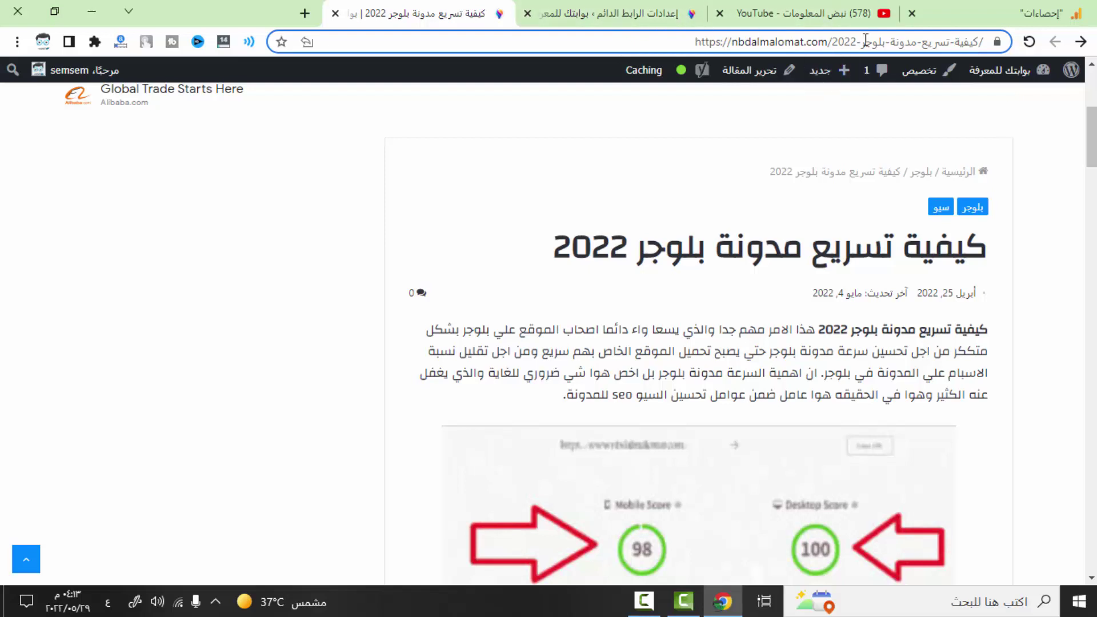
pyautogui.click(668, 15)
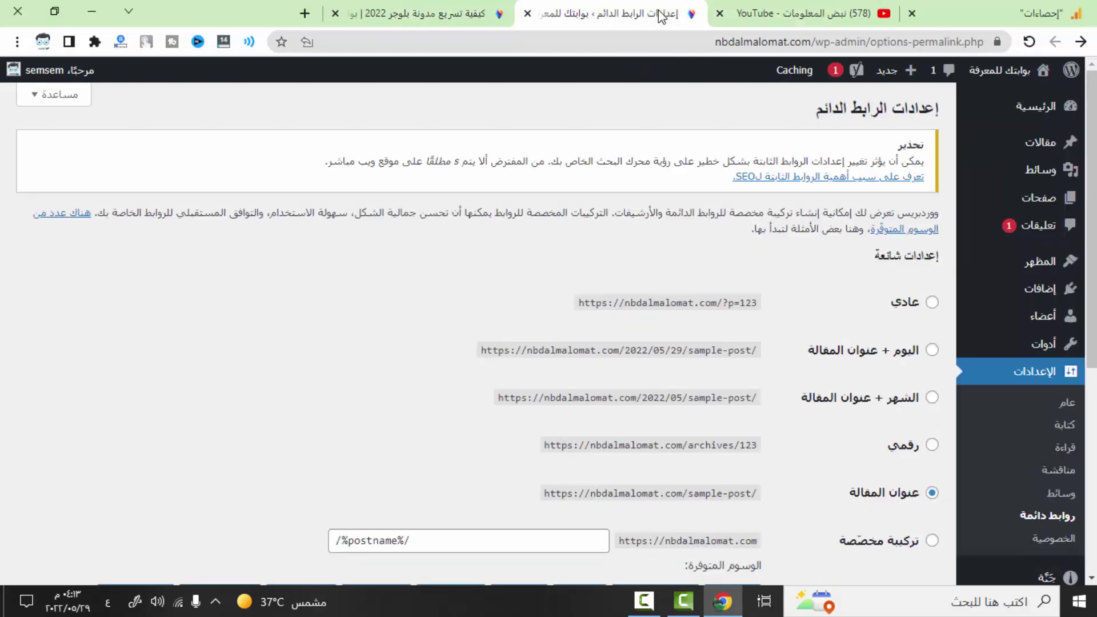
pyautogui.scroll(-3, 988, 420)
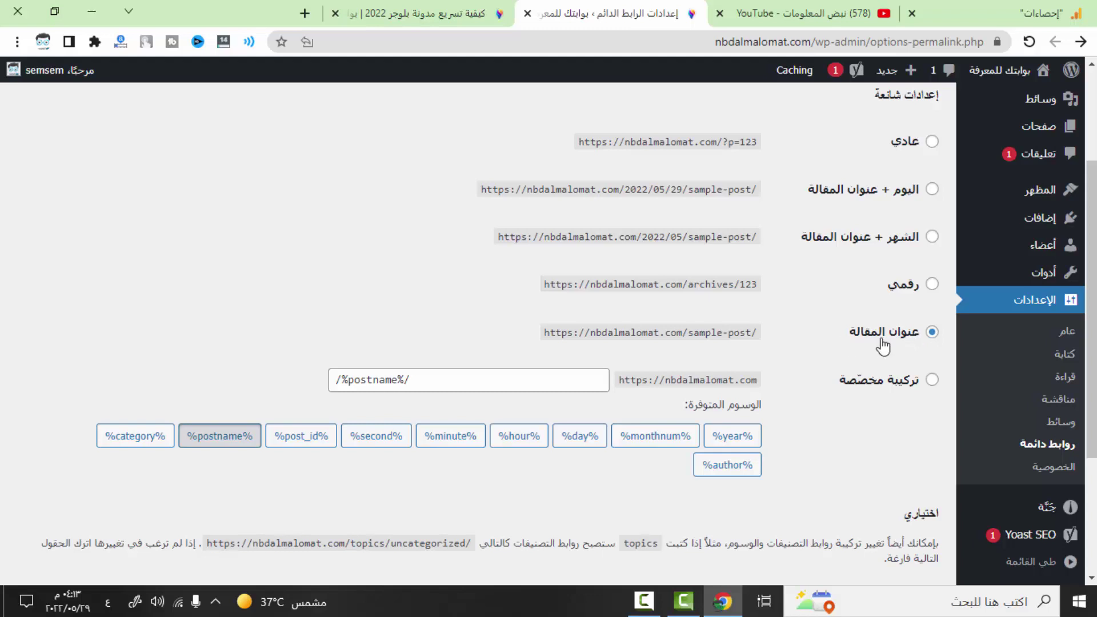
pyautogui.click(469, 17)
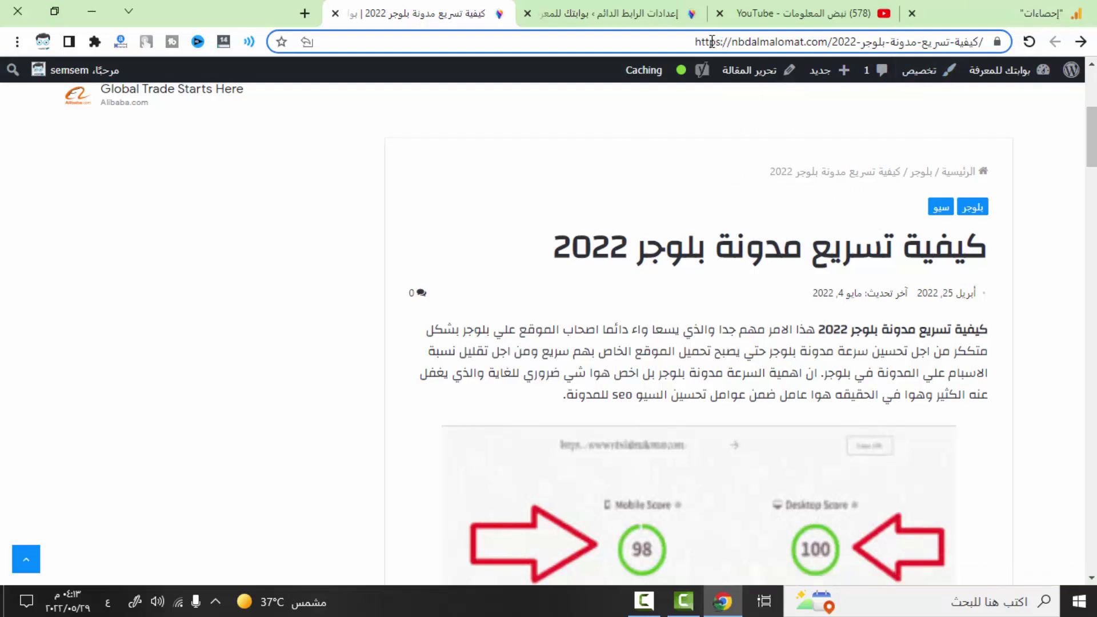
pyautogui.moveTo(692, 39); pyautogui.dragTo(940, 36)
pyautogui.click(937, 37)
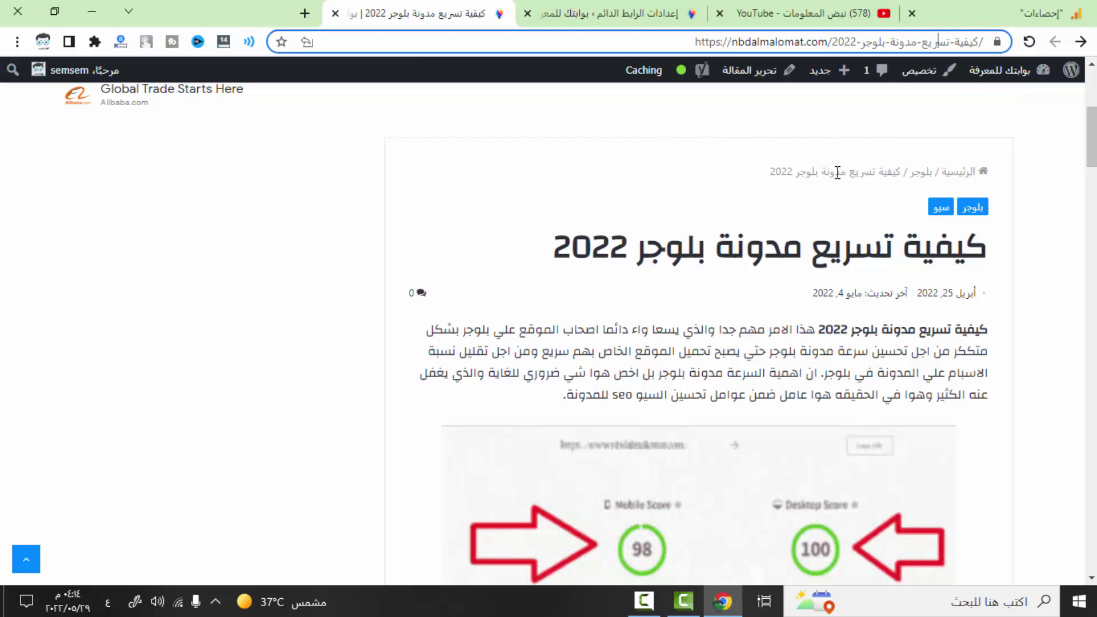
pyautogui.scroll(-3, 838, 173)
pyautogui.scroll(5, 829, 207)
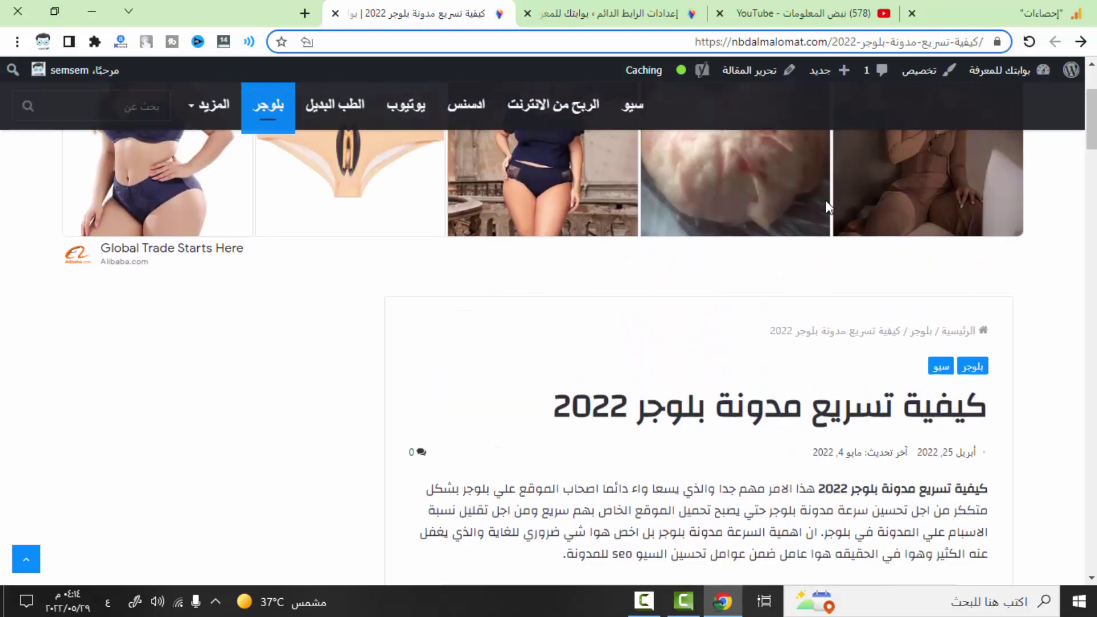
pyautogui.scroll(-5, 780, 290)
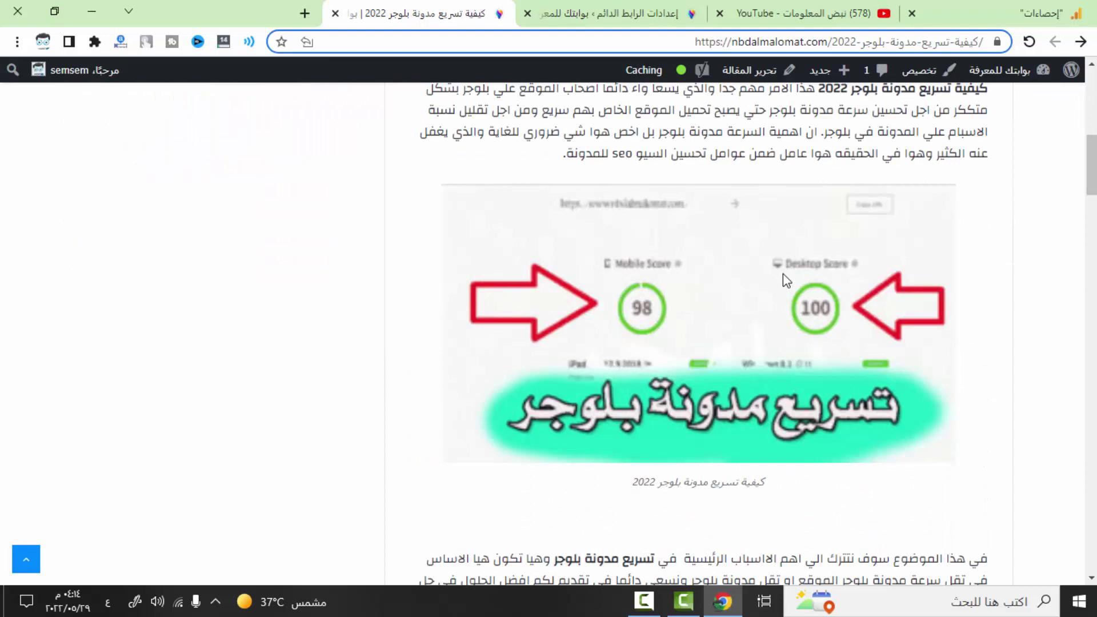
pyautogui.scroll(3, 644, 264)
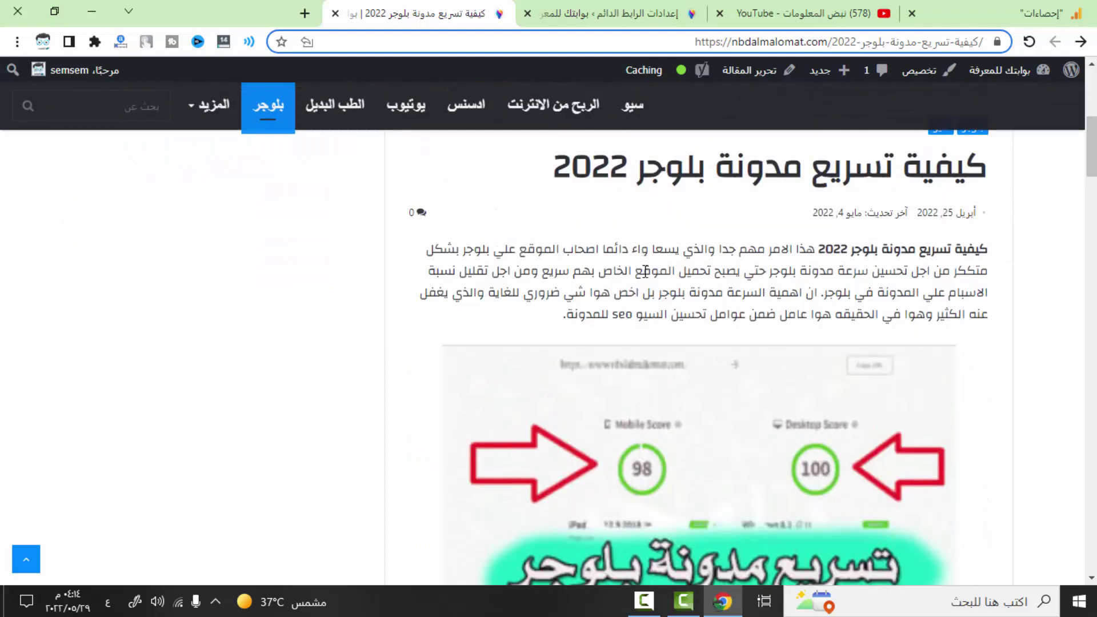
# Switch to the نبض المعلومات channel's videos page on YouTube.
pyautogui.click(644, 21)
pyautogui.click(852, 13)
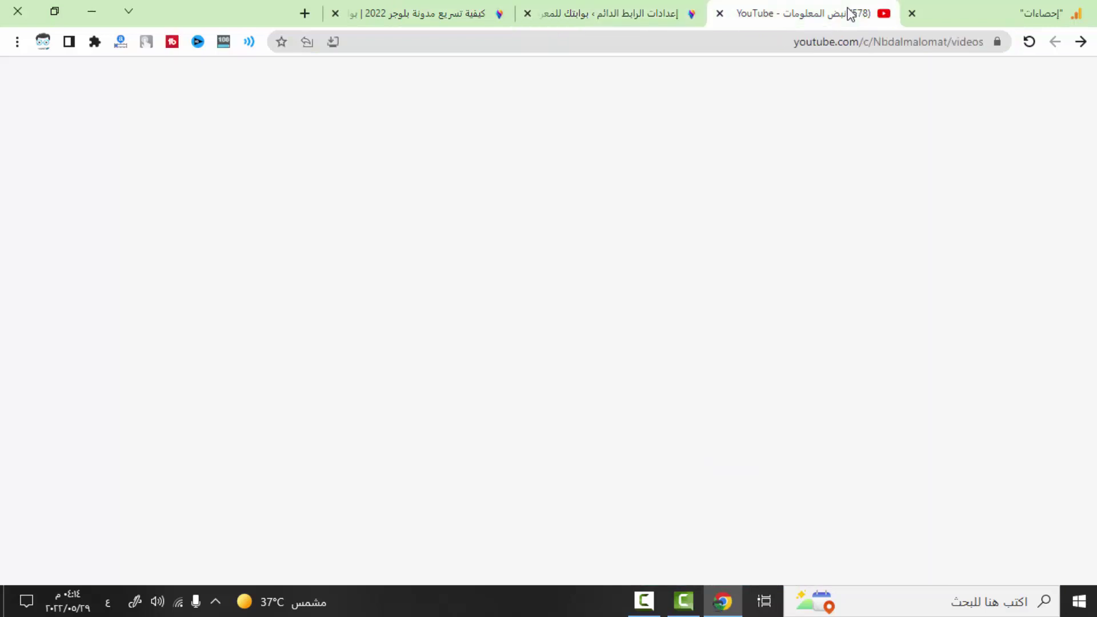